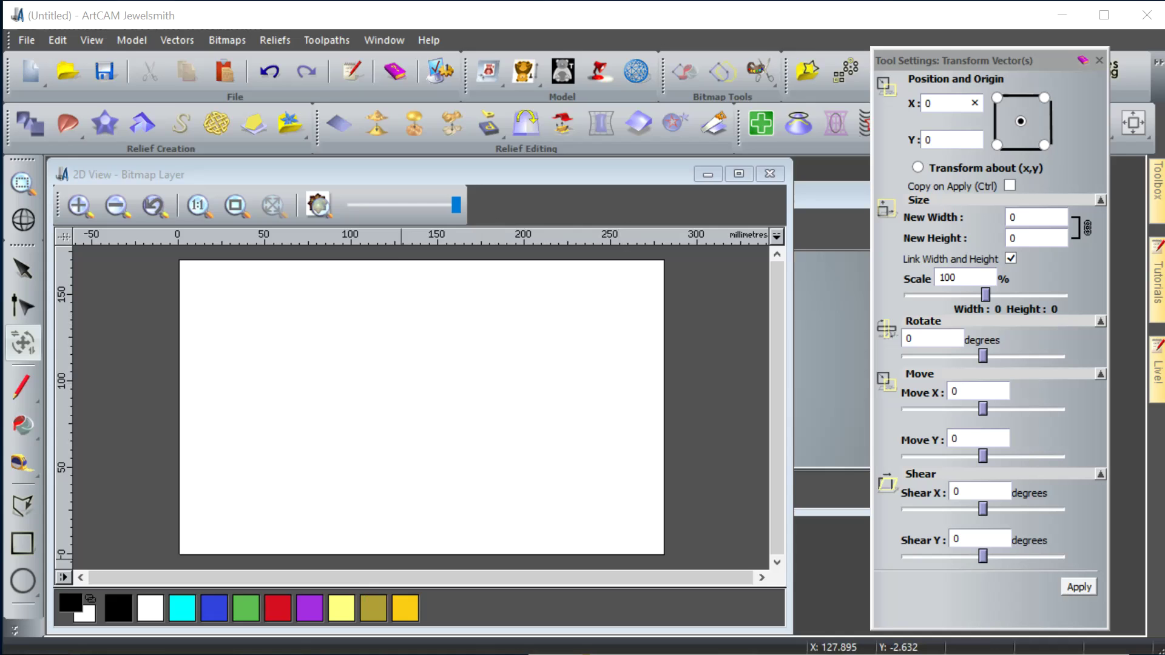
Step: Switch to Snip & Sketch to view the reference picture of the S outline and pattern strip, then return to ArtCAM
key(alt+Tab)
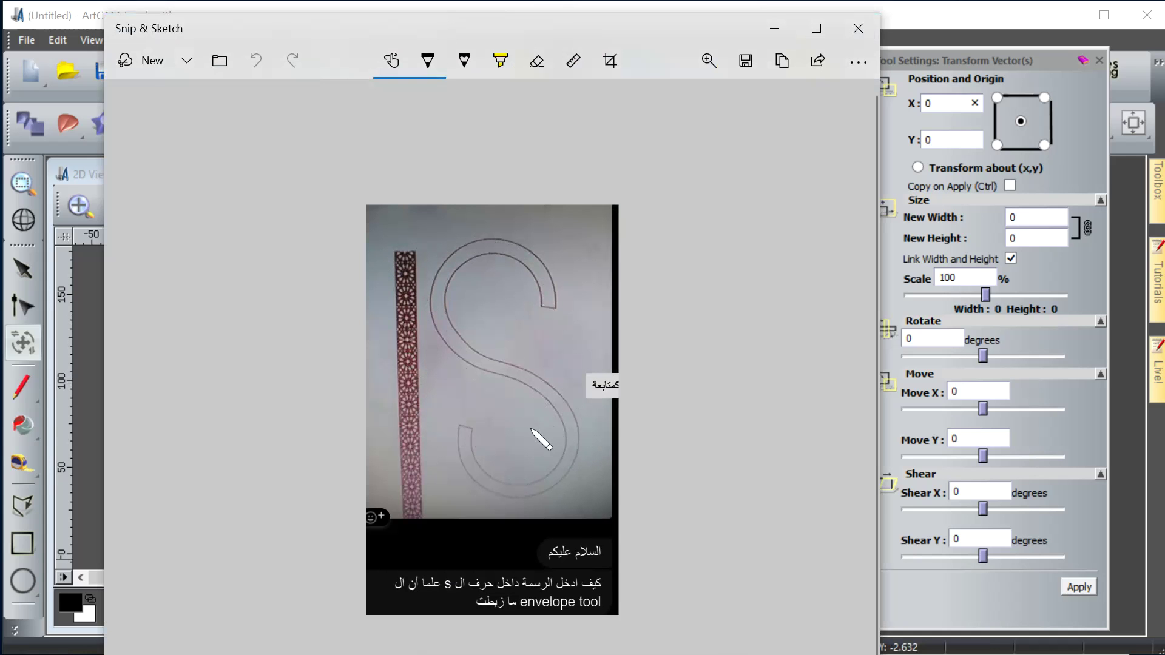
click(767, 31)
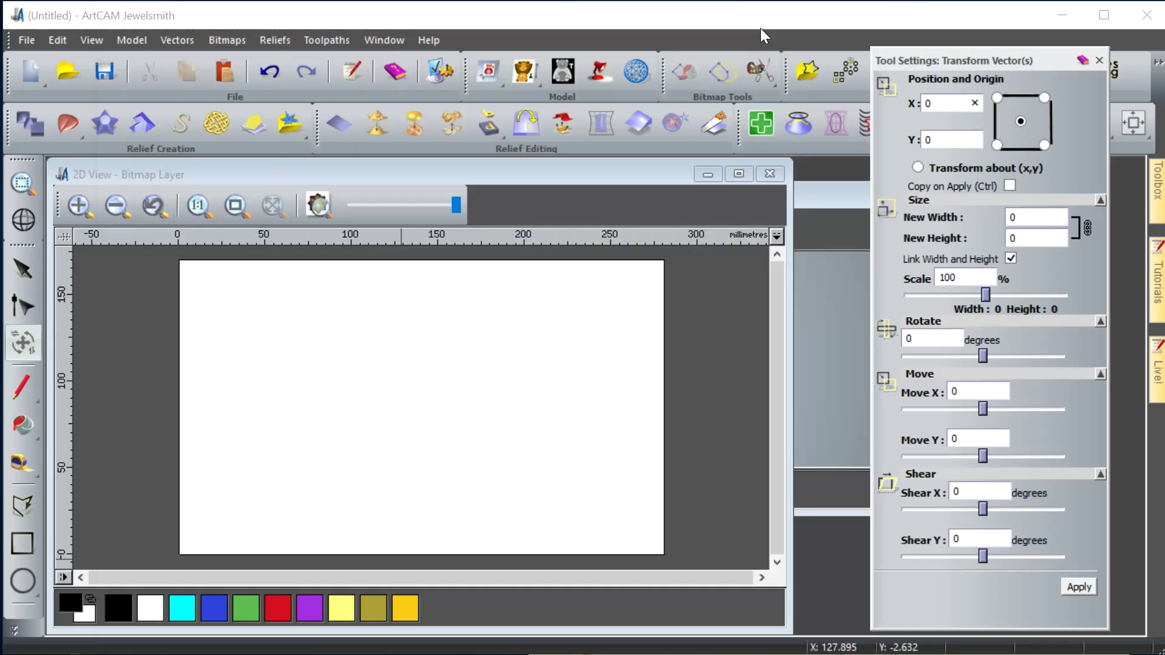
Step: Create the vector text "S" in the upper middle of the 2D page
click(15, 630)
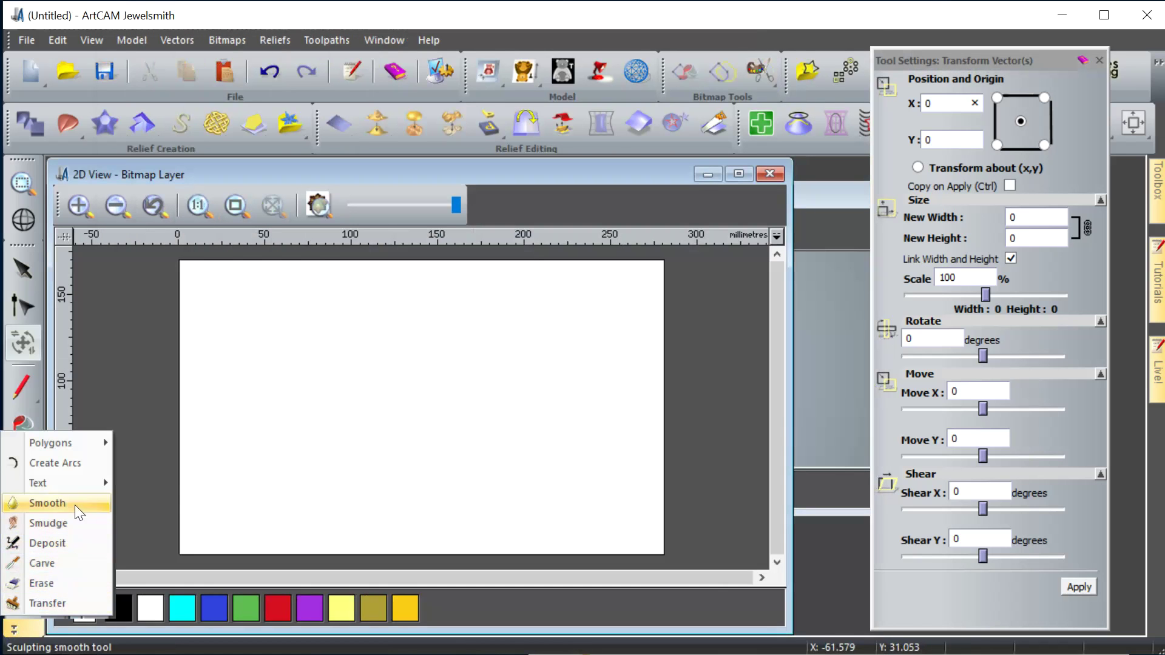
mouse_move(77, 482)
click(162, 481)
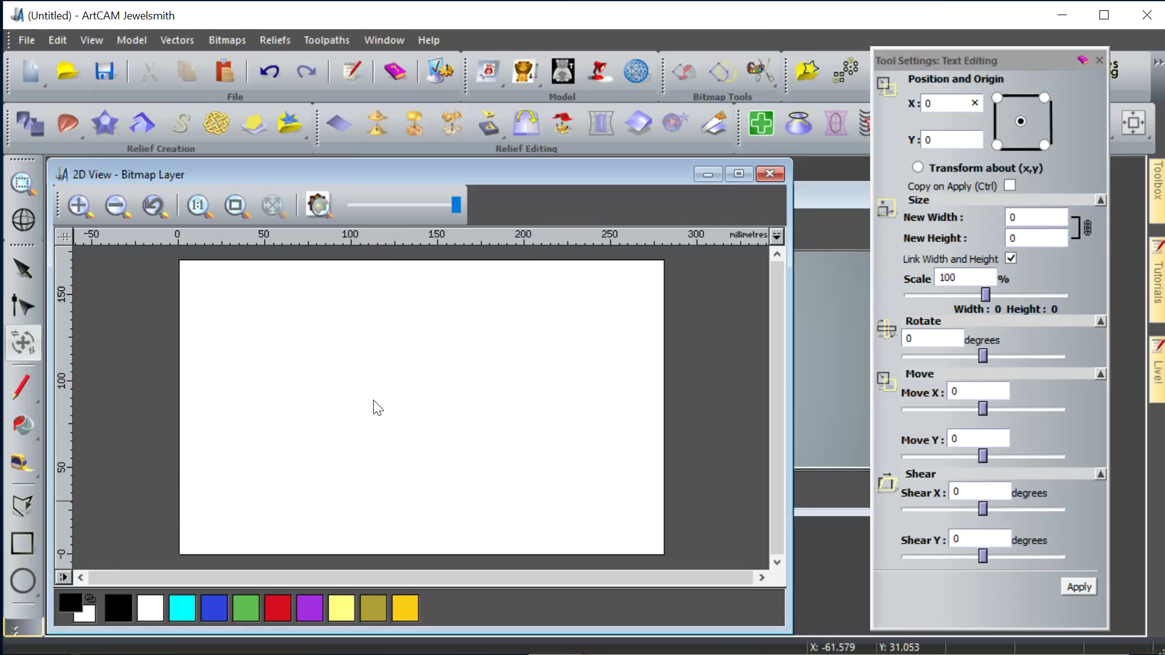
click(362, 358)
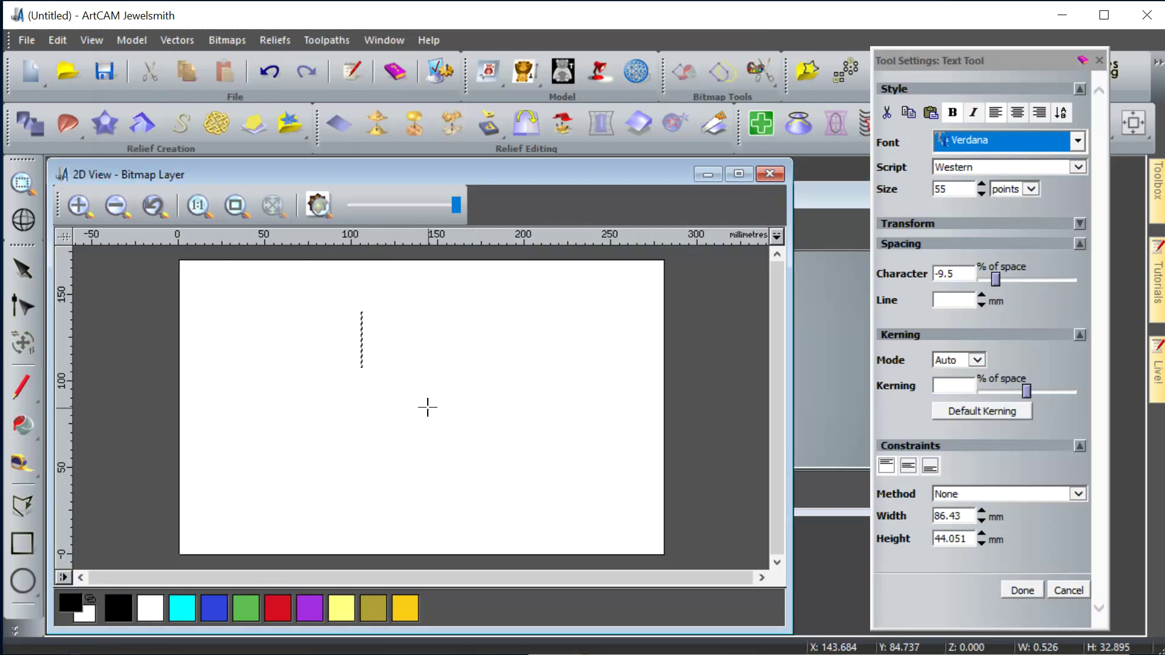
text(S)
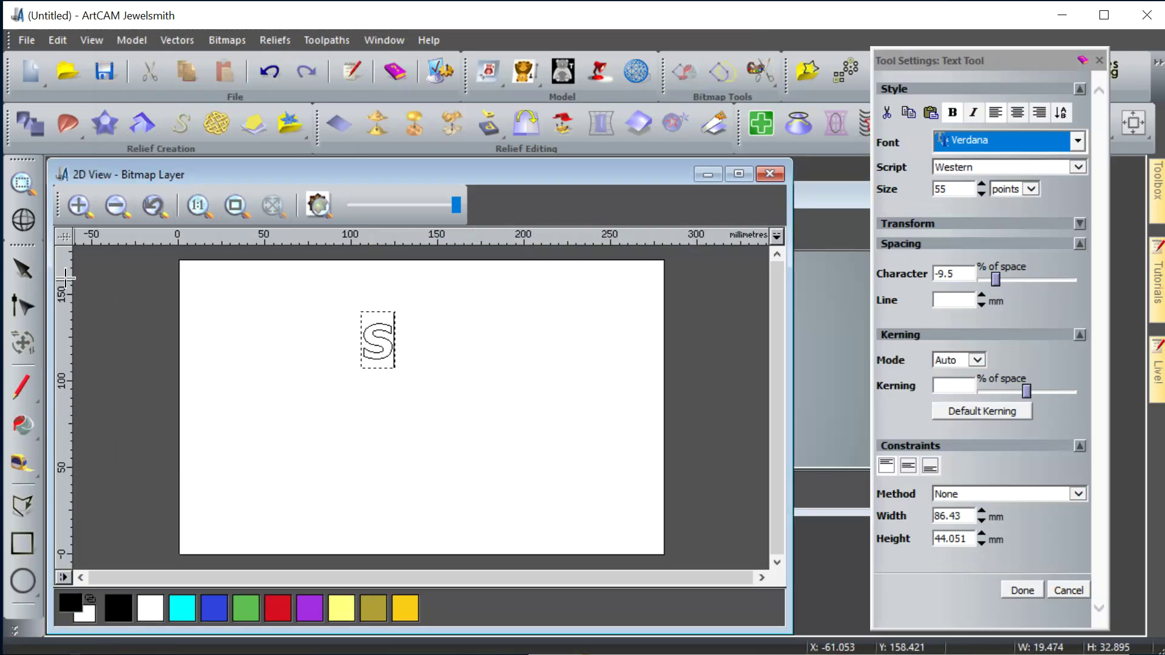
key(Escape)
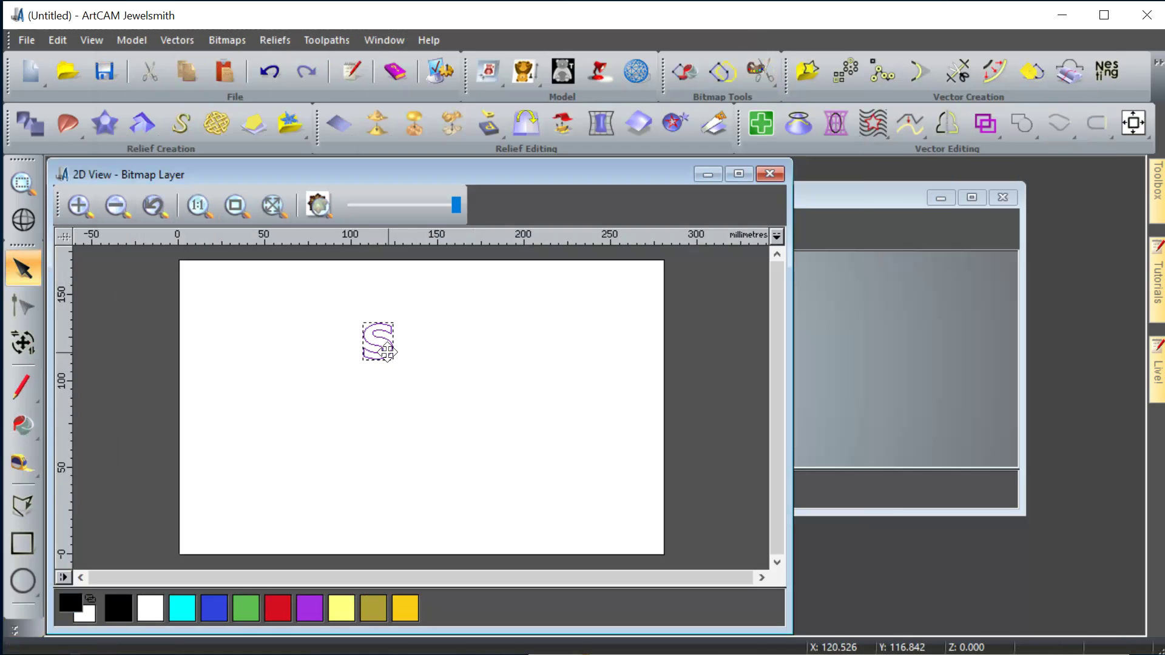
Step: Enlarge the S to about 52 mm wide and 78 mm high, and deselect it
click(23, 343)
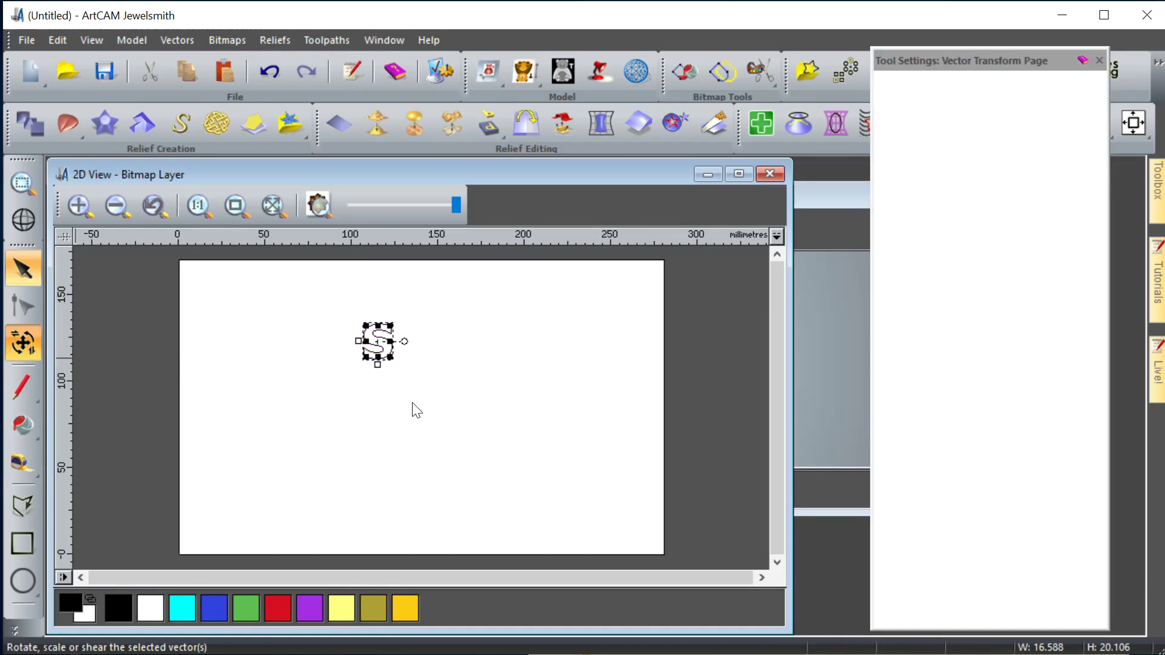
drag(388, 356, 454, 460)
click(544, 507)
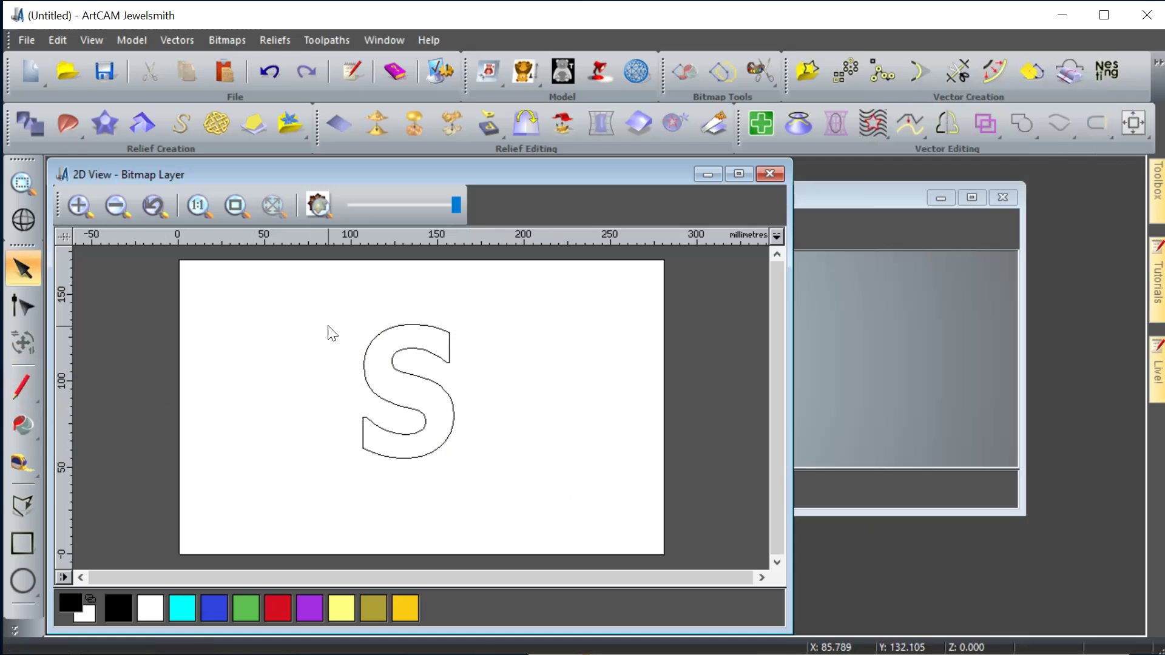
Step: Open the Texture Relief settings and place the dialog clear of the S outline
click(275, 40)
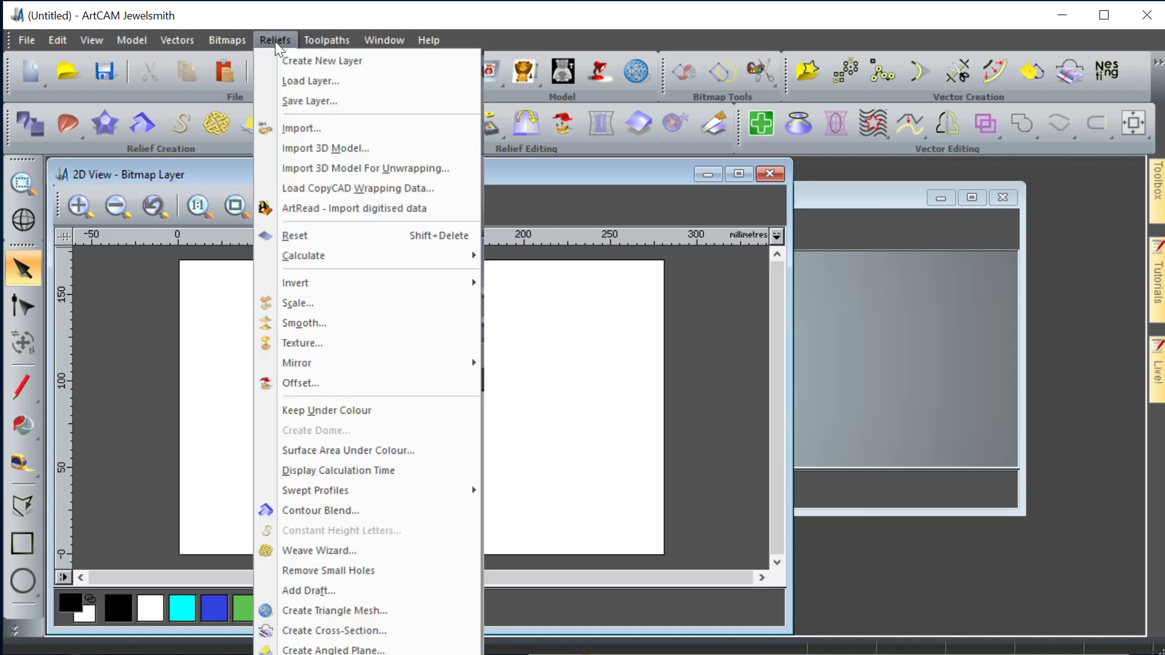
click(346, 343)
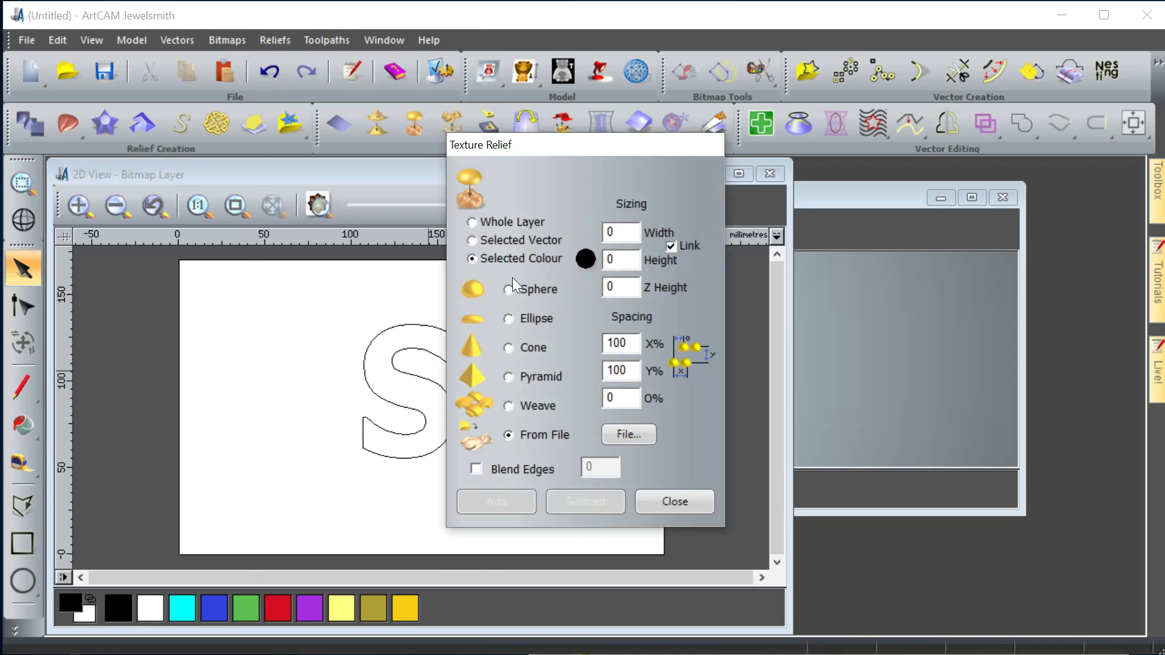
drag(563, 152, 631, 170)
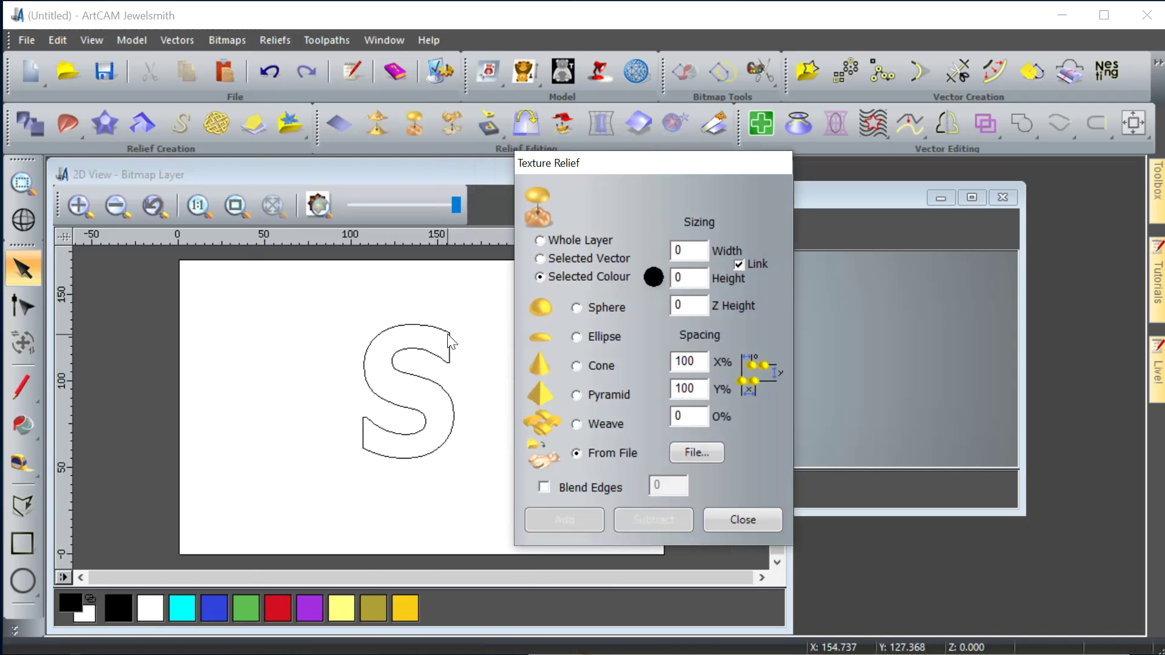
Step: Load Tile16.gif from the Texture folder as the relief texture file
click(696, 452)
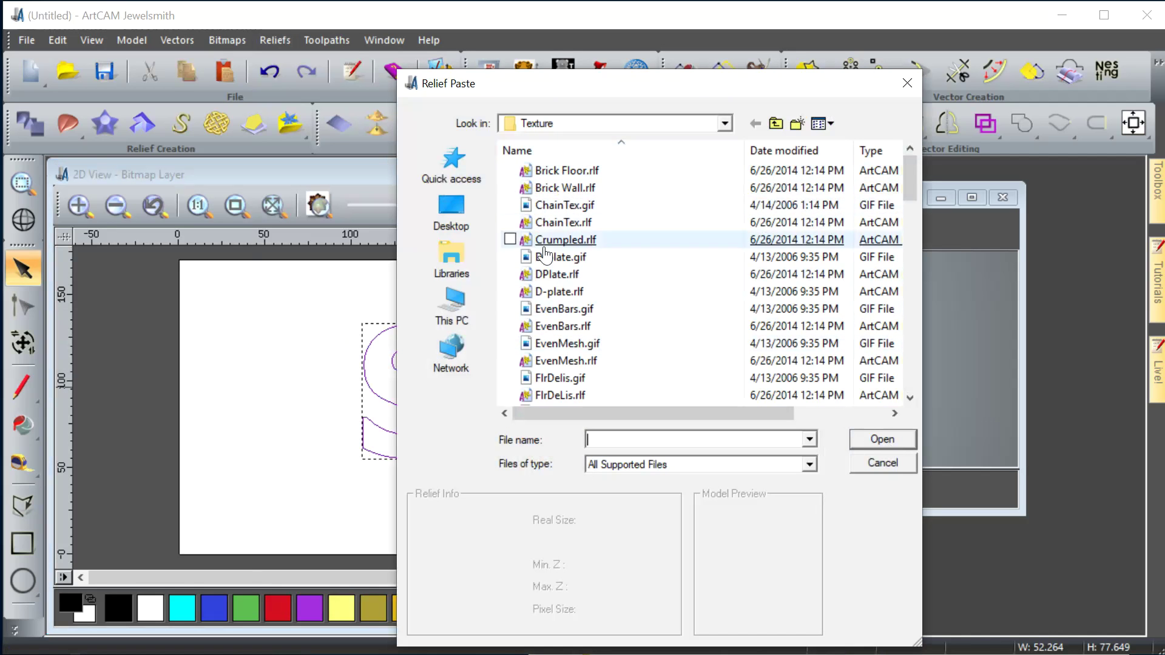
scroll(544, 256, down, 20)
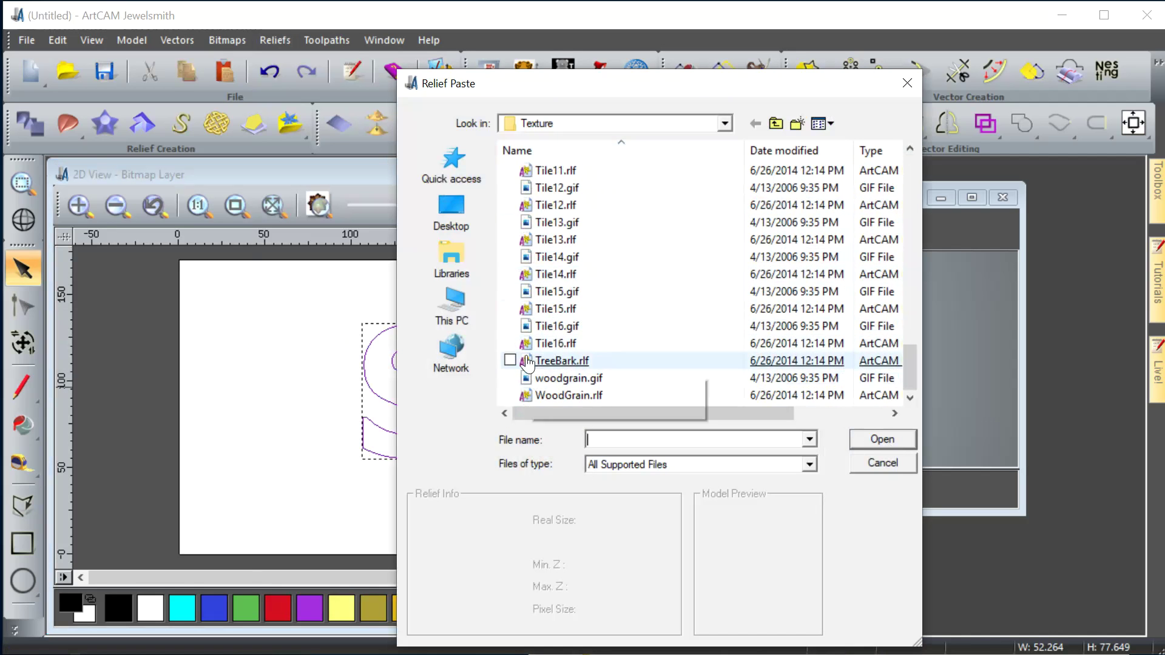
click(510, 331)
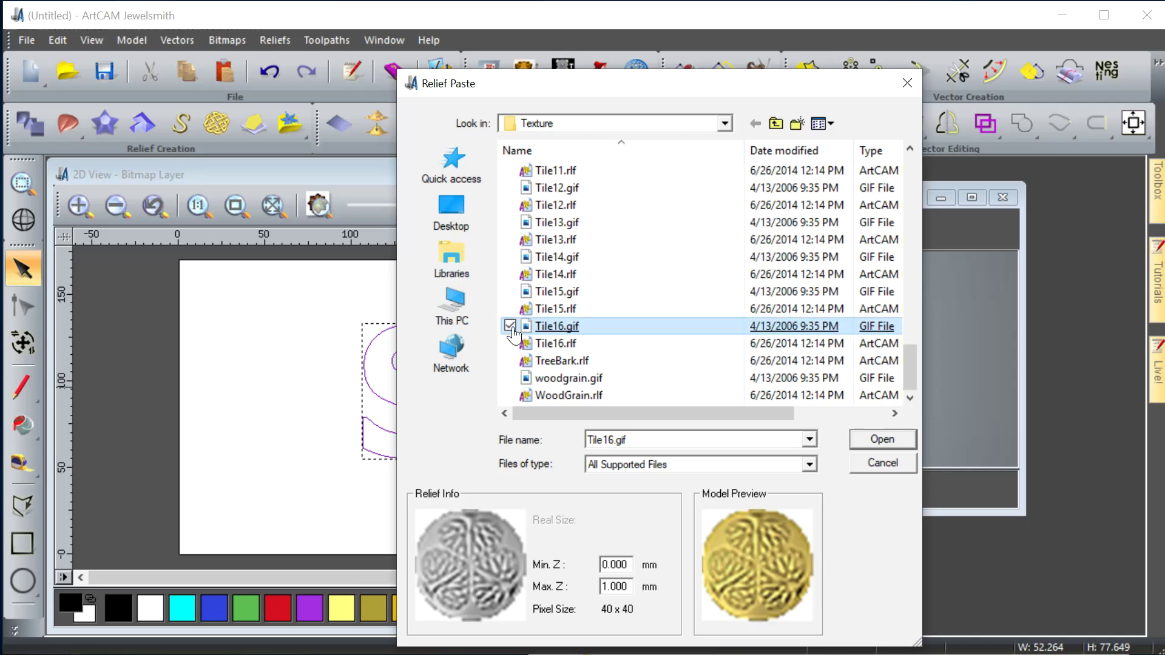
double_click(516, 327)
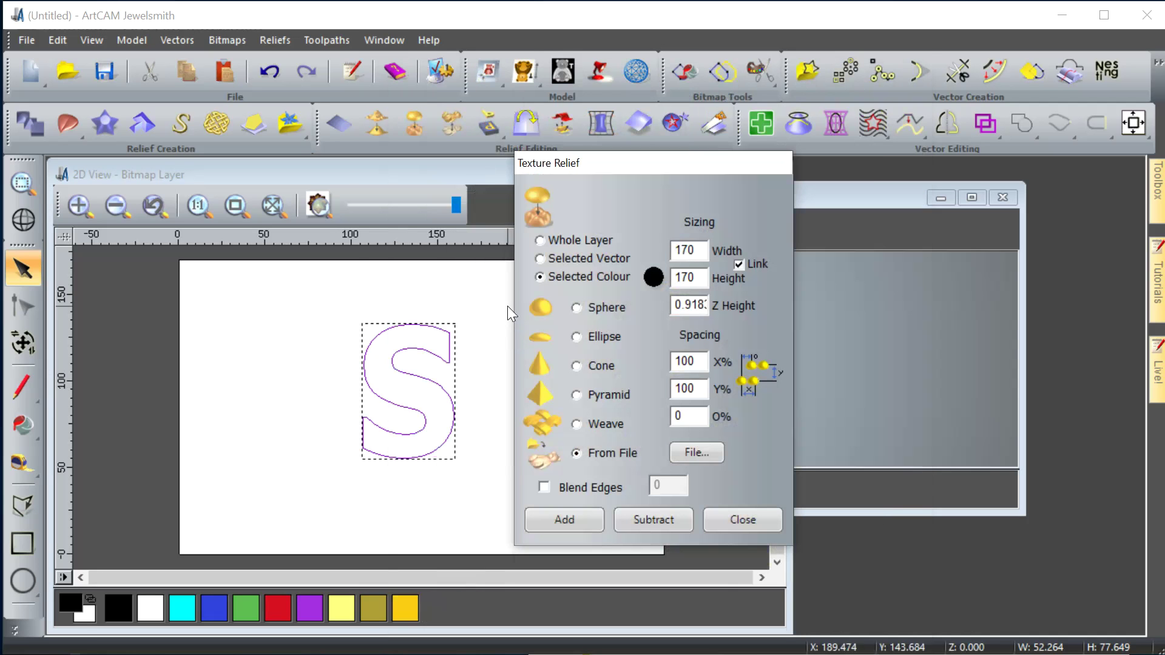
Step: Preview the files in the Texture folder and load Stiles.gif as the relief texture
click(693, 454)
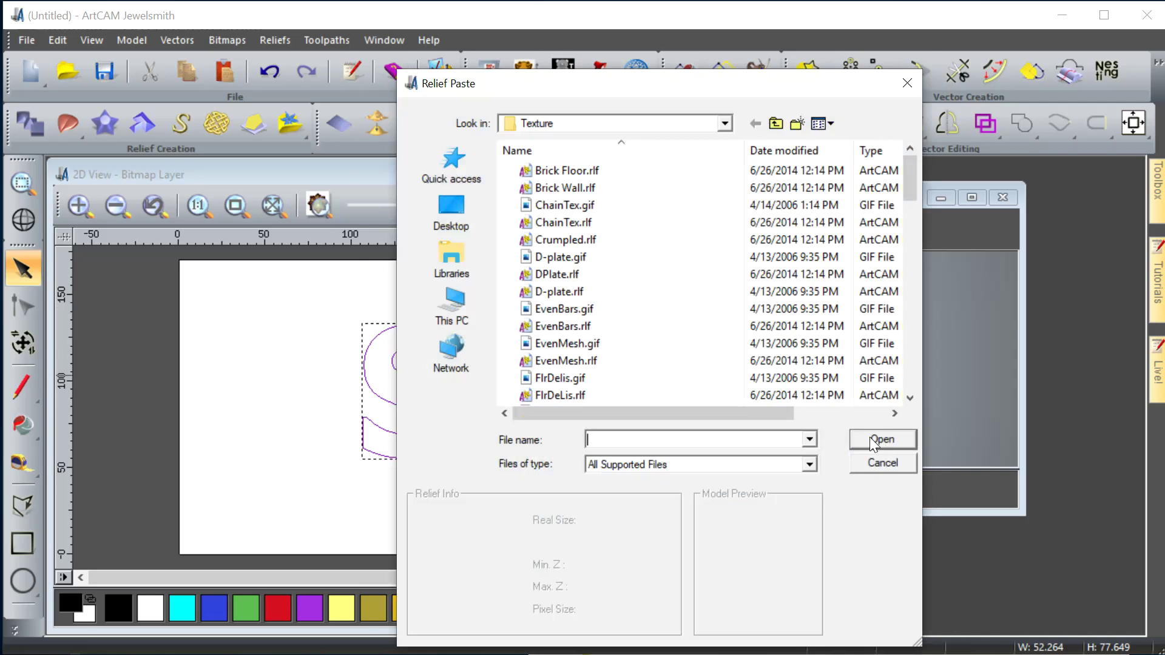
click(510, 259)
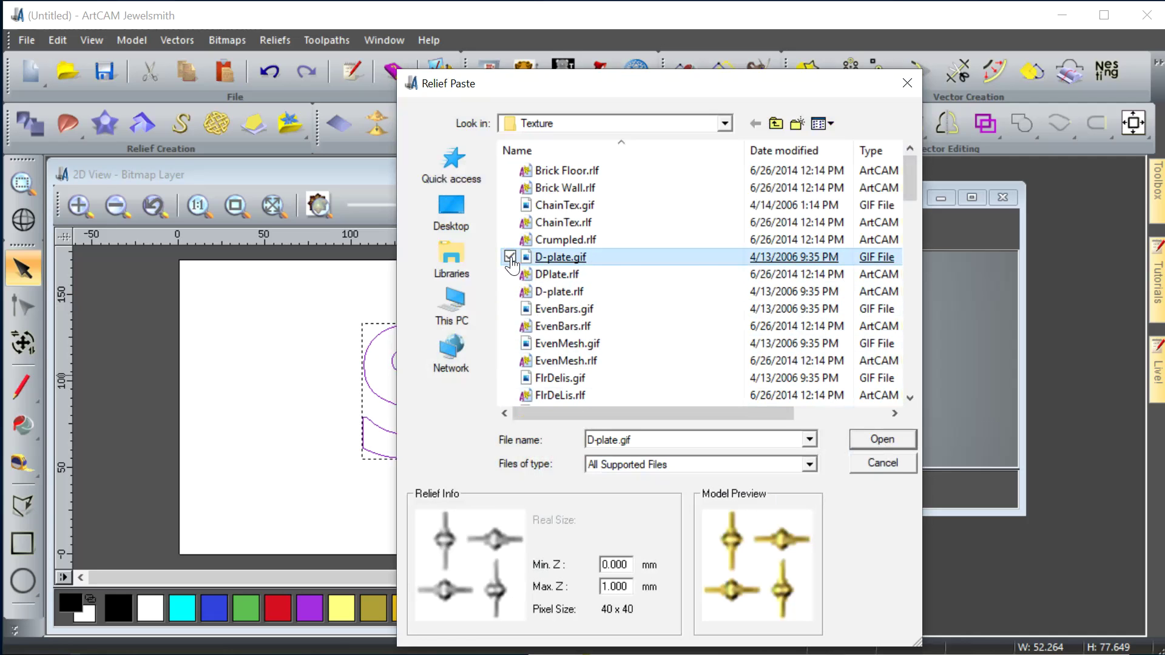
click(546, 187)
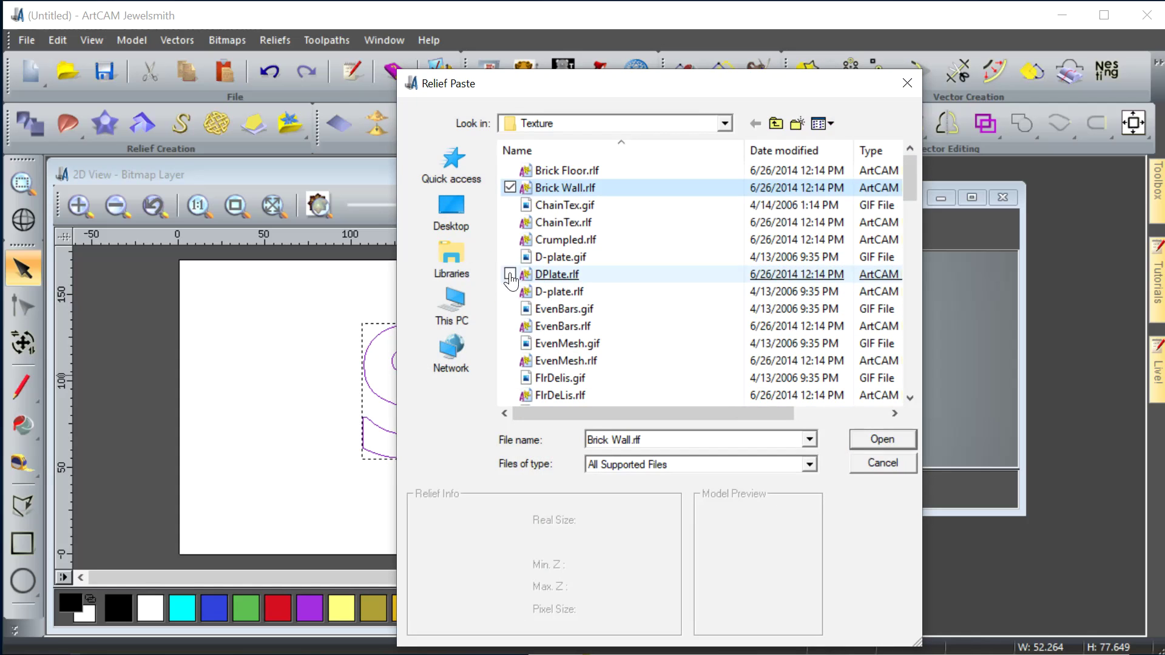
click(555, 205)
click(558, 222)
key(Down)
key(Down)
key(Down)
key(Down)
key(Down)
key(Down)
key(Down)
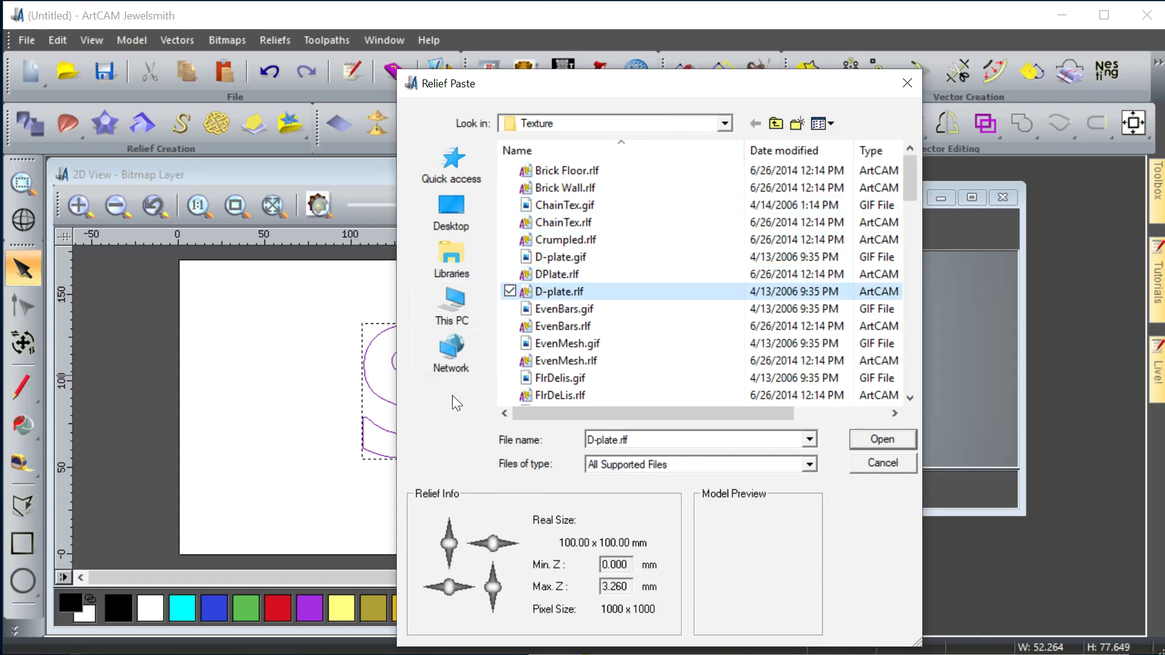
key(Down)
key(Down)
key(Down)
key(Down)
key(Down)
key(Down)
key(Down)
key(Down)
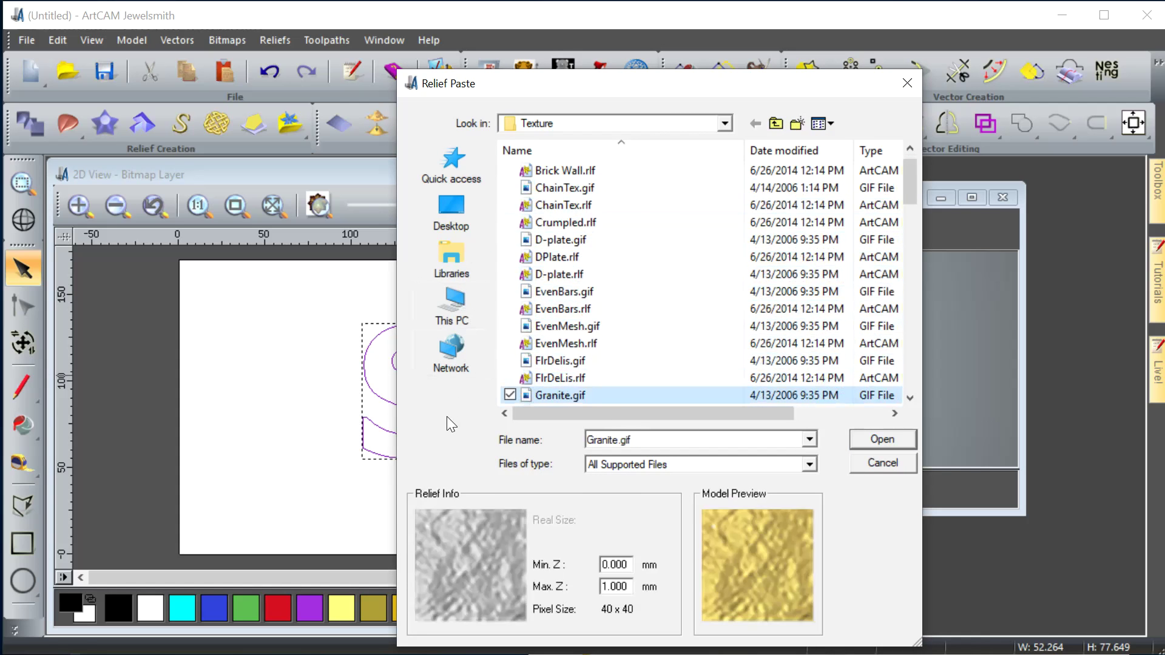
key(Down)
key(Down)
key(Down)
key(Down)
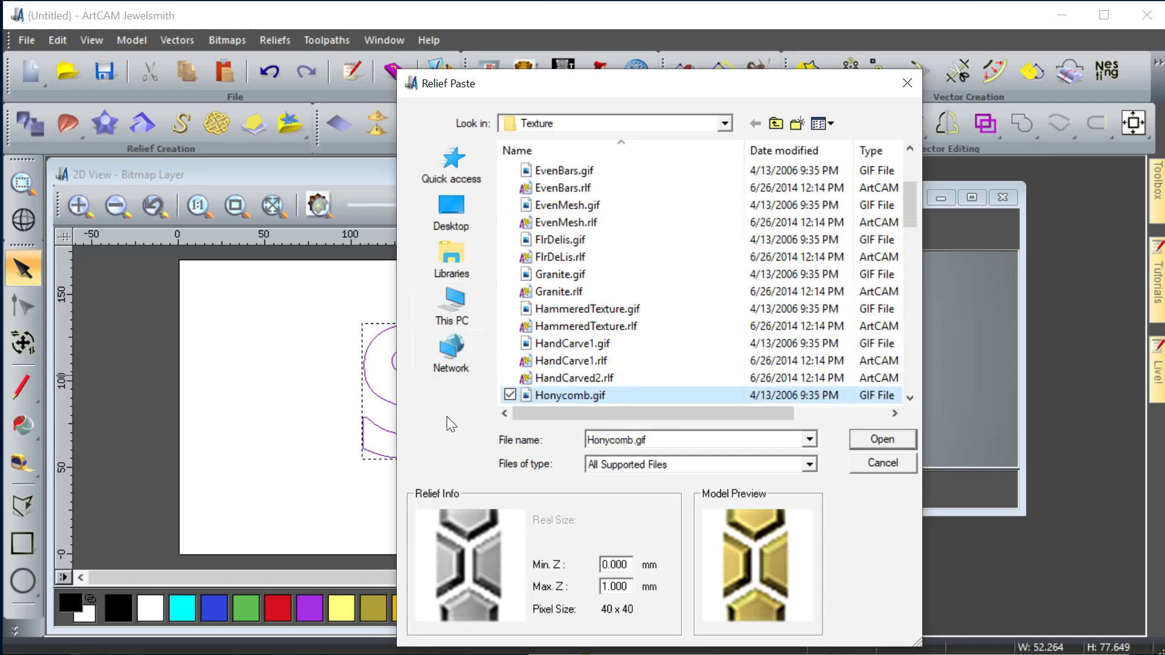
key(Down)
key(Down)
key(Down)
key(Down)
key(Down)
key(Down)
key(Down)
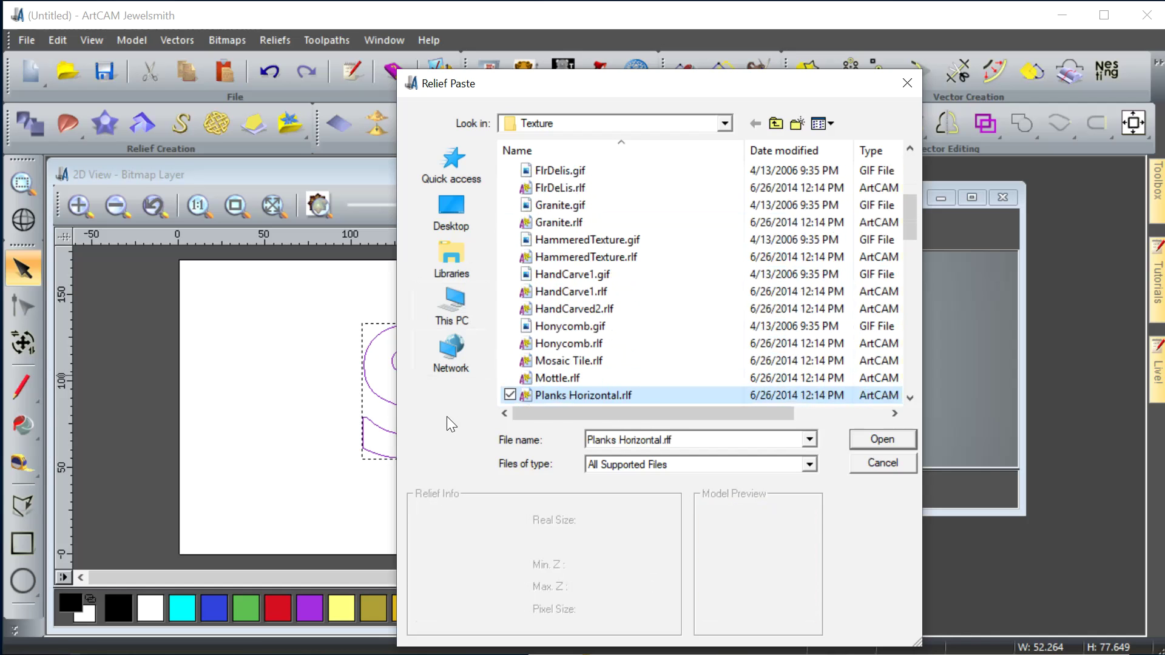
key(Down)
key(Down)
key(Down)
key(Down)
key(Down)
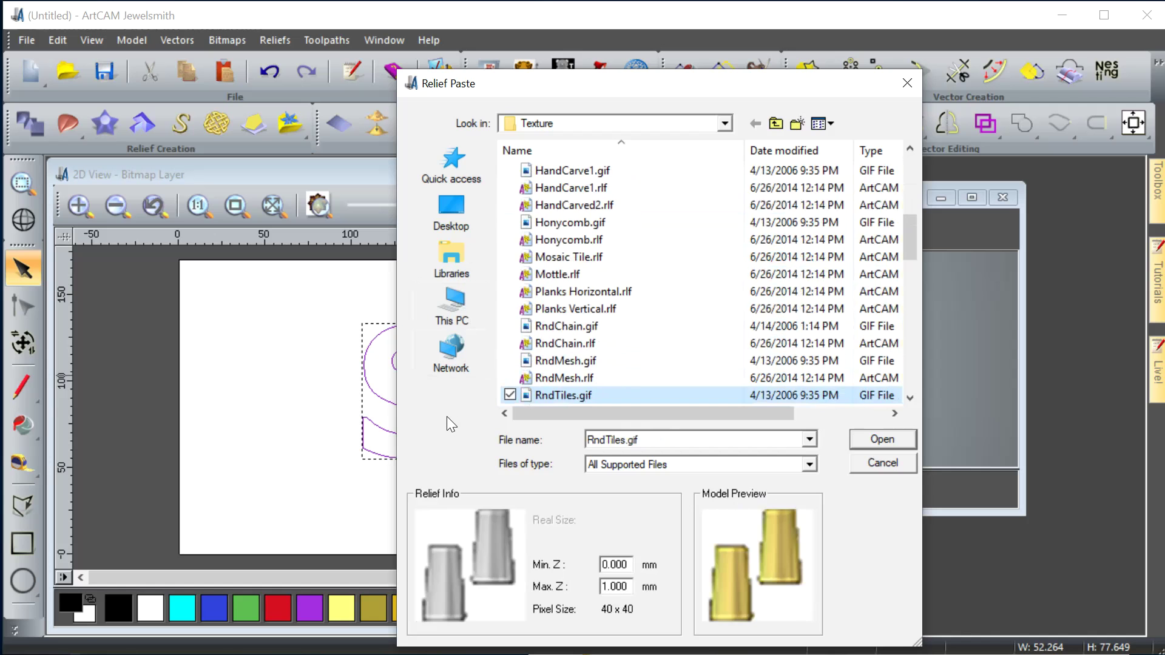
key(Down)
key(Down)
key(Down)
key(Down)
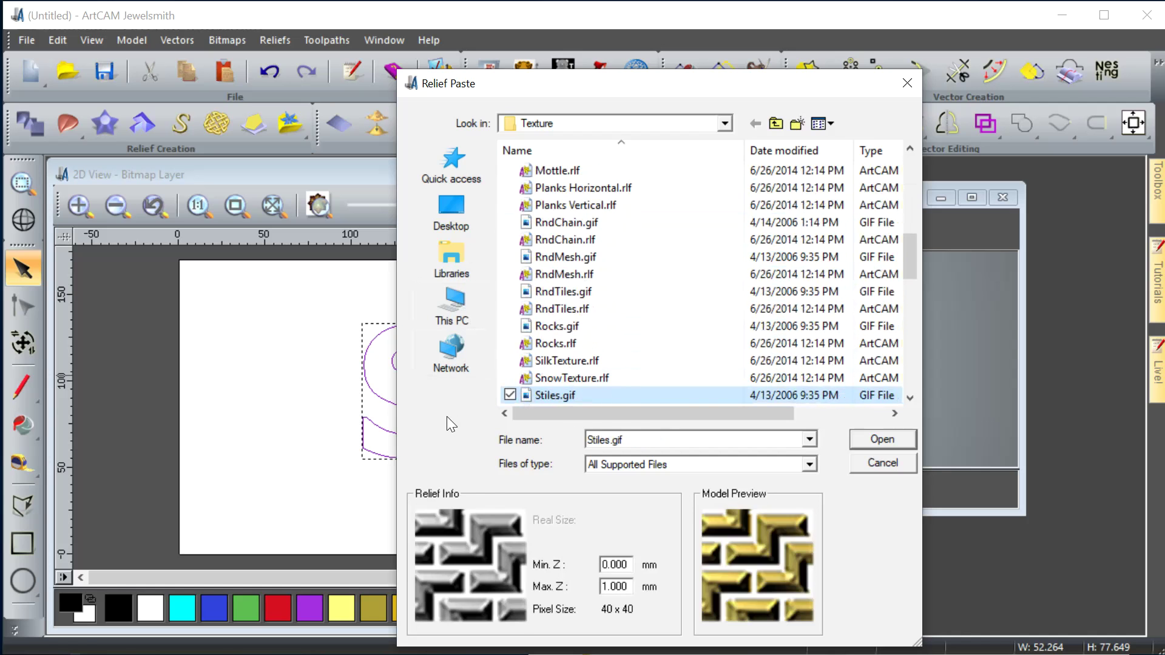
key(Up)
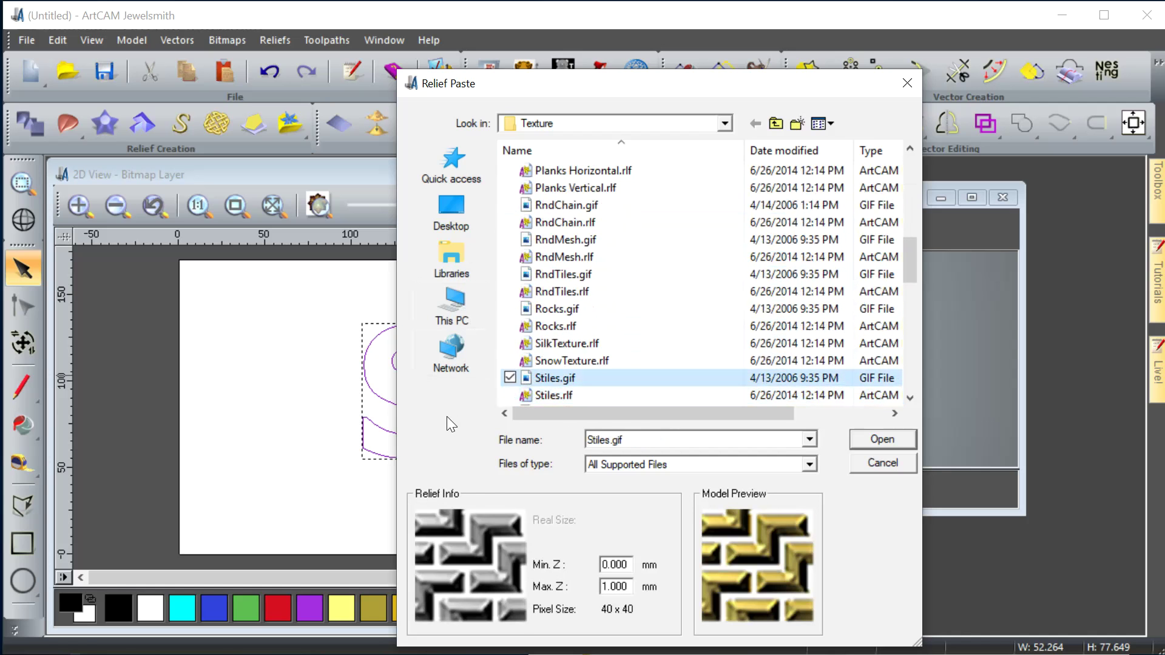
click(881, 439)
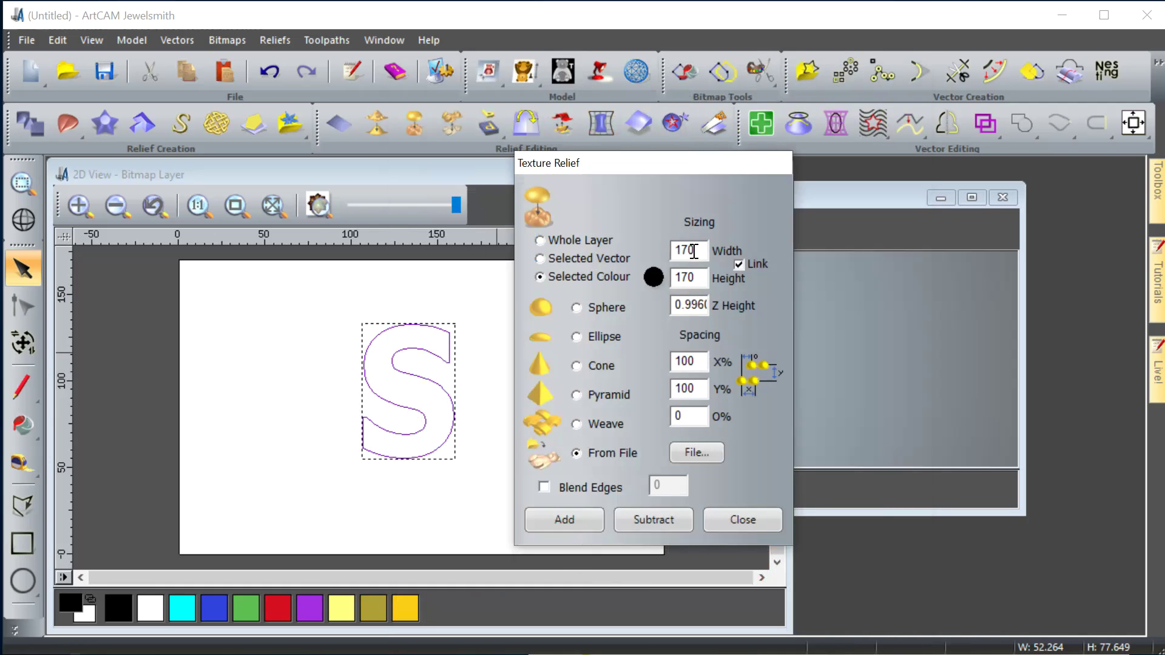
Step: Apply the texture to the selected S vector in add mode, with linked width and height 5 and Z height 2
drag(701, 251, 660, 255)
text(5)
click(540, 256)
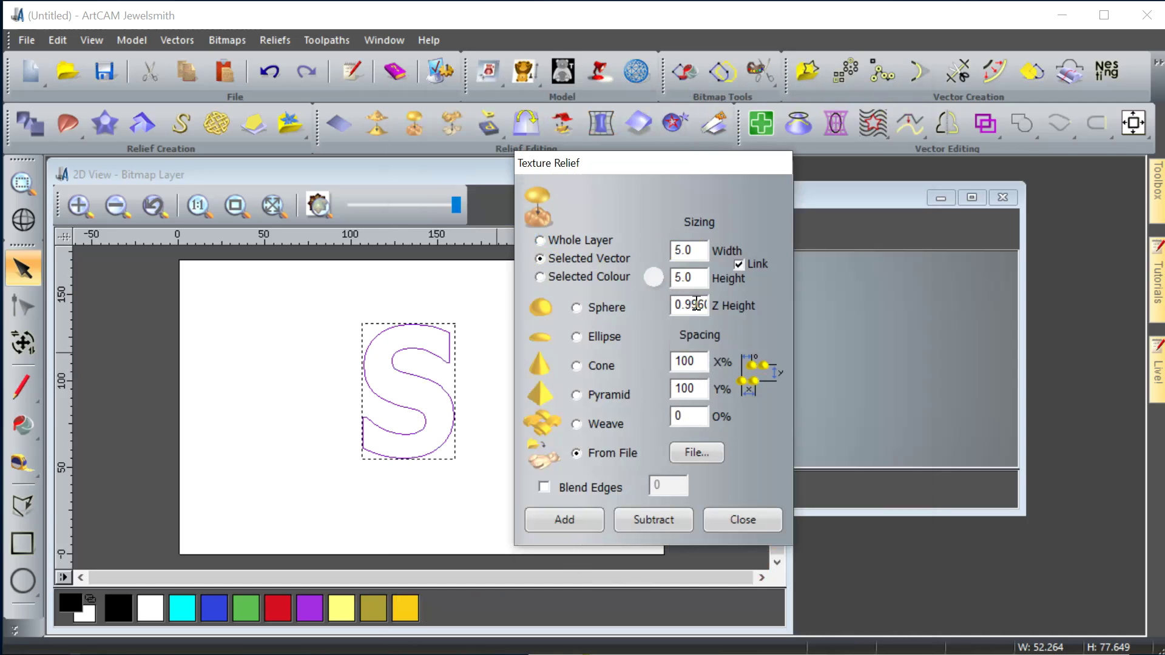
double_click(676, 304)
text(2)
click(576, 519)
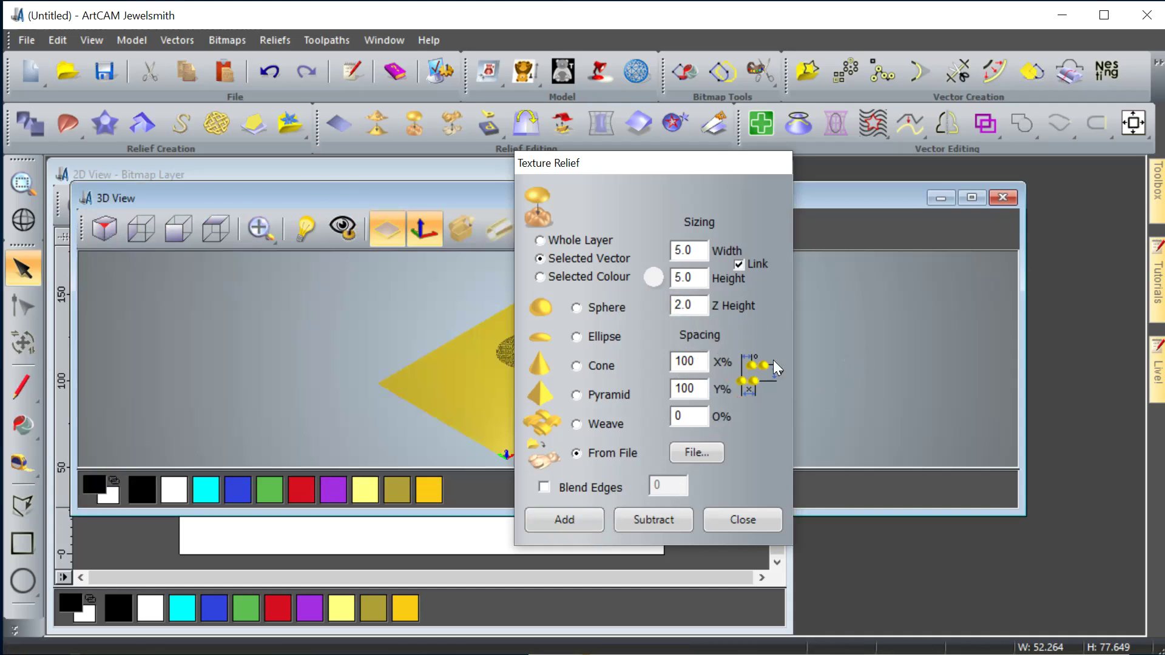
Step: Examine the textured S relief up close and at an angle in the 3D view
drag(620, 177, 834, 191)
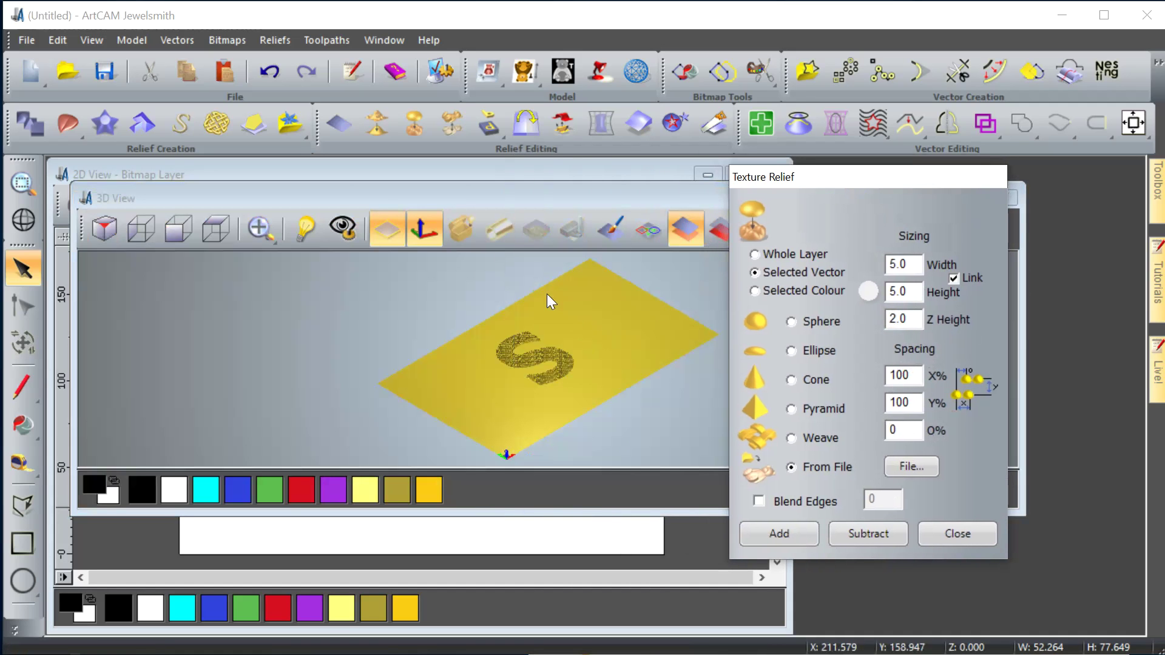
click(260, 227)
click(577, 328)
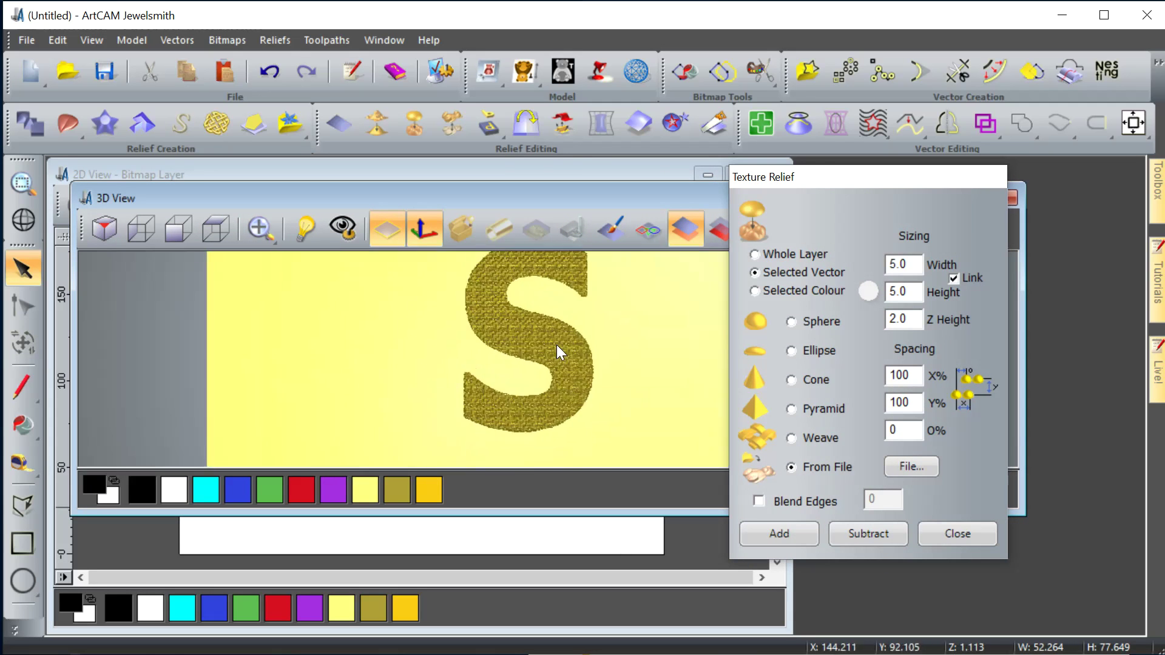
click(556, 344)
click(575, 350)
click(595, 350)
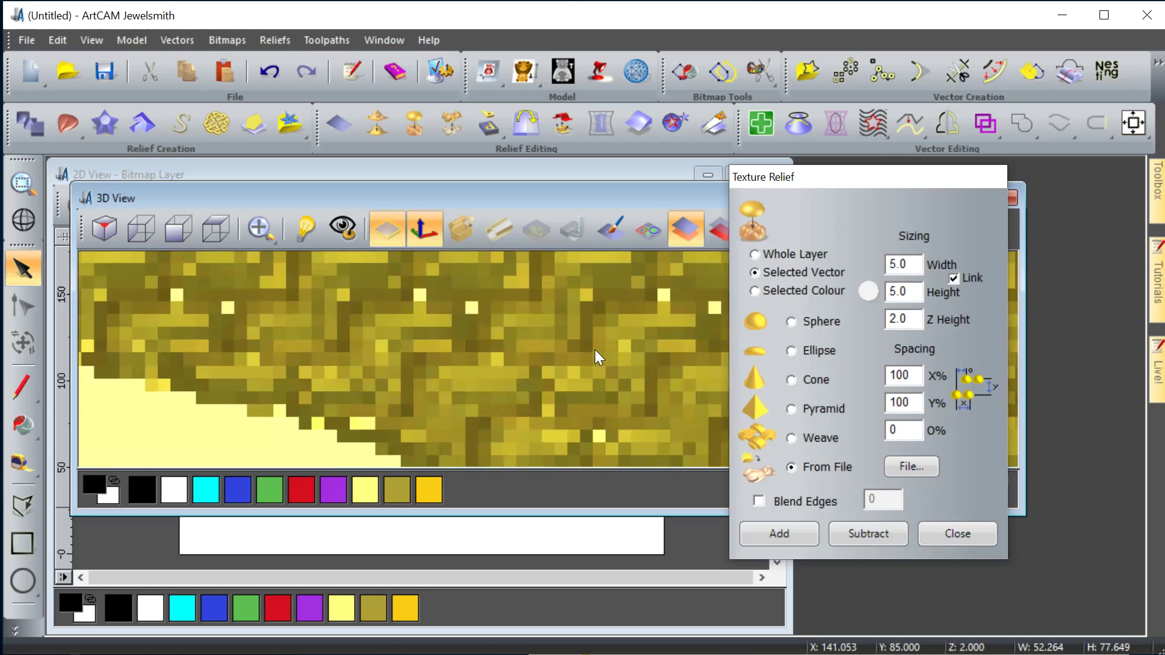
scroll(587, 351, down, 5)
drag(597, 330, 580, 443)
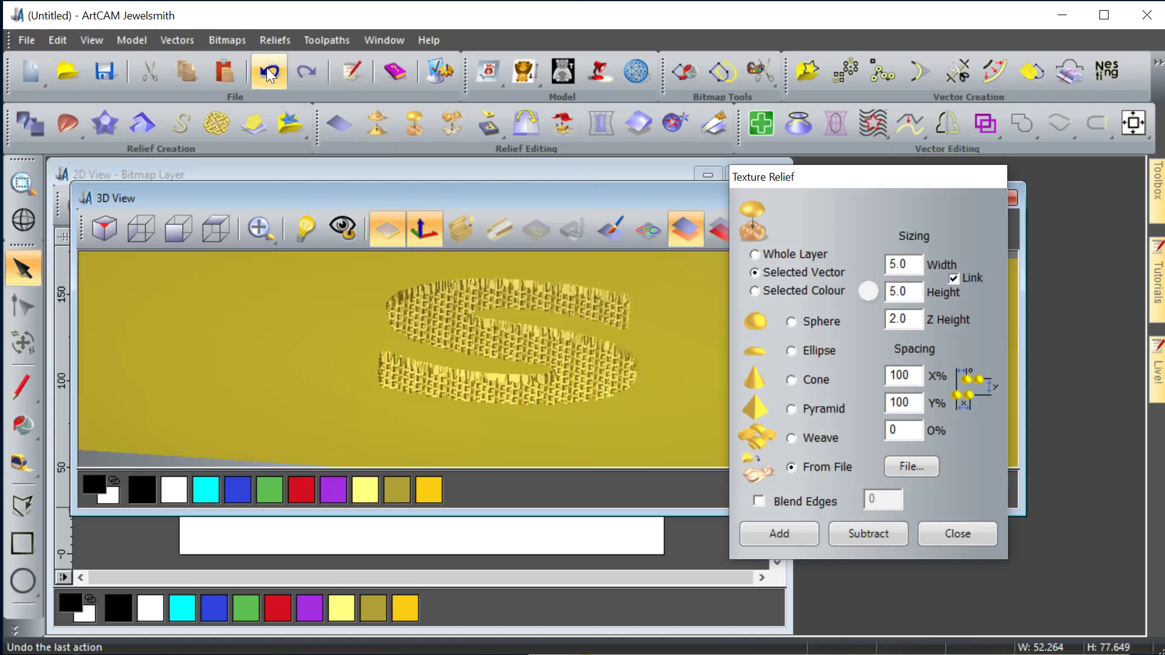
Step: Return to the 2D view, move the S outline toward the left side of the page, and deselect it
click(491, 175)
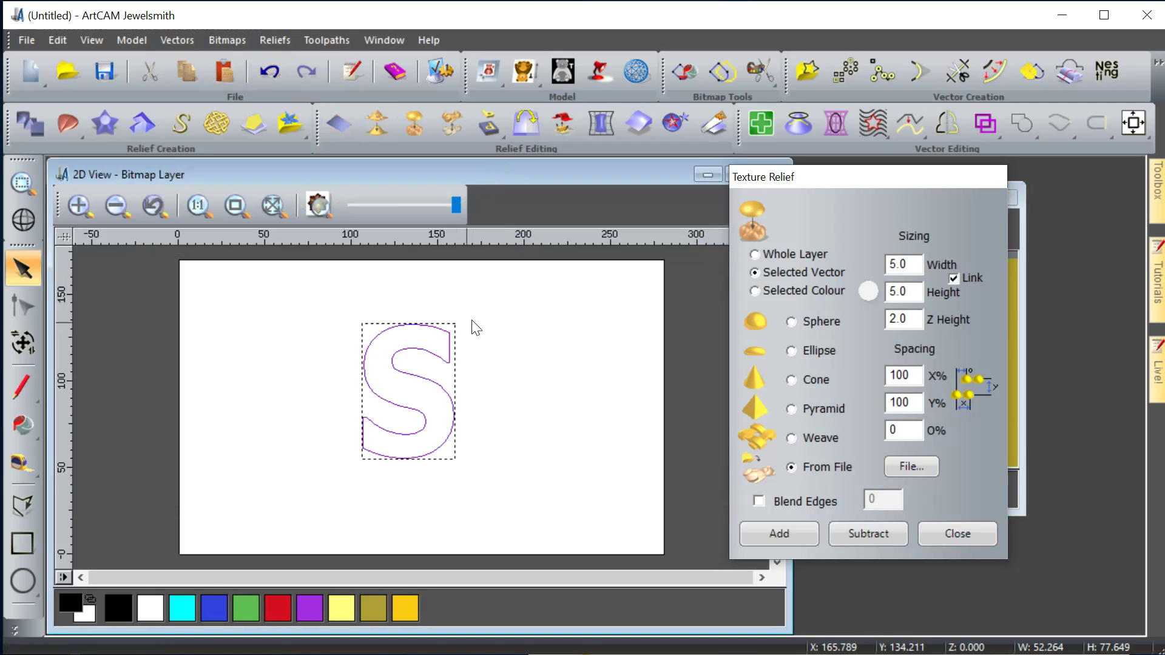
drag(438, 356, 316, 352)
click(354, 427)
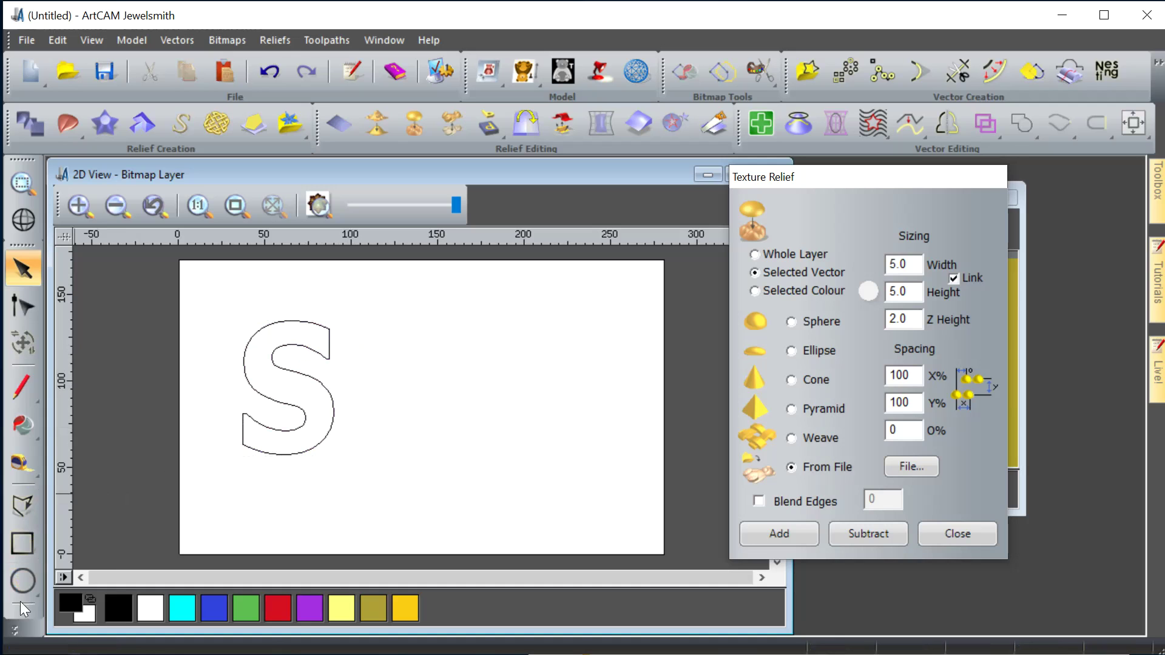
Step: Create a five-pointed star beside the S, with a first-point radius of about 28 mm and a second-point radius of about 10.5 mm
click(12, 631)
mouse_move(67, 483)
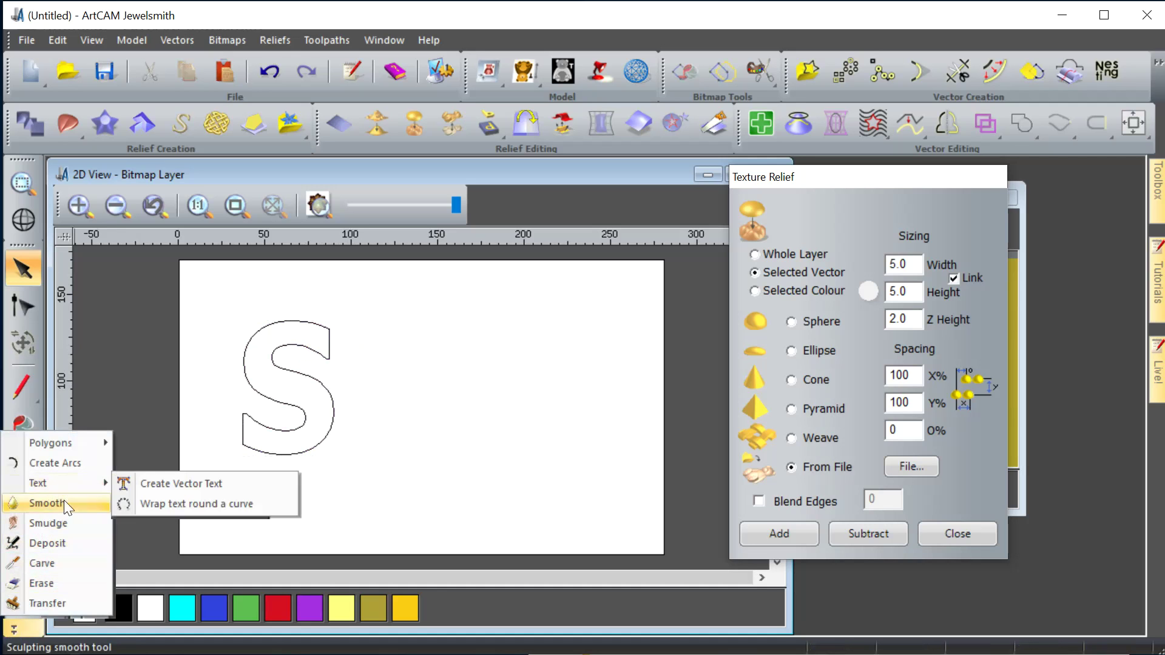
mouse_move(71, 444)
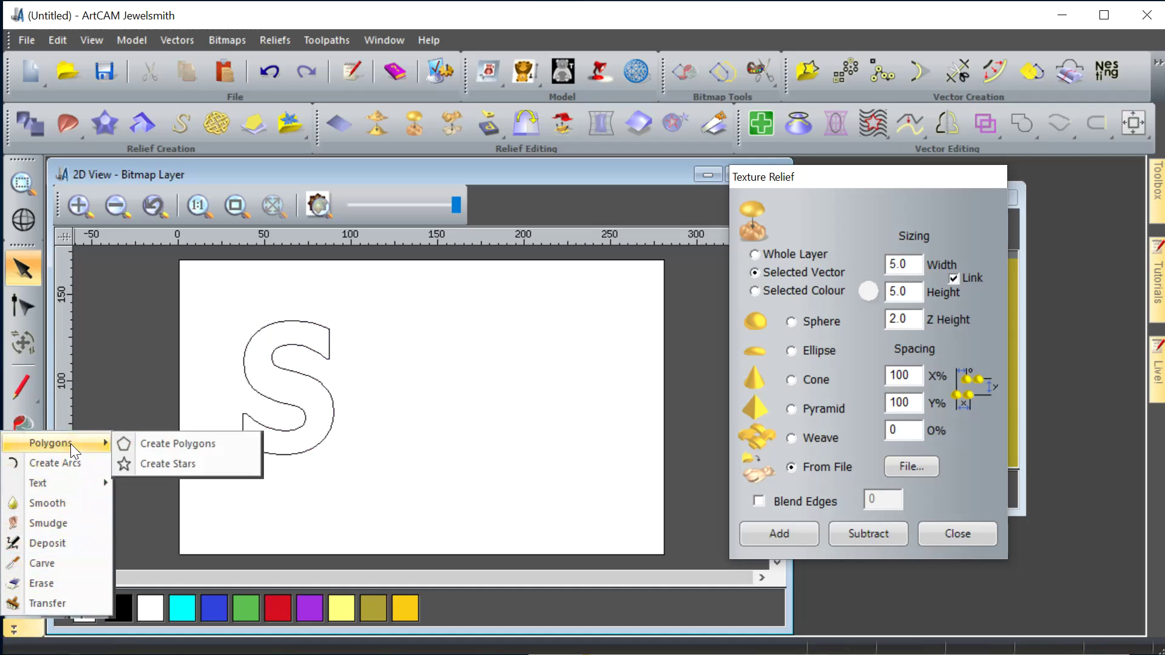
click(143, 463)
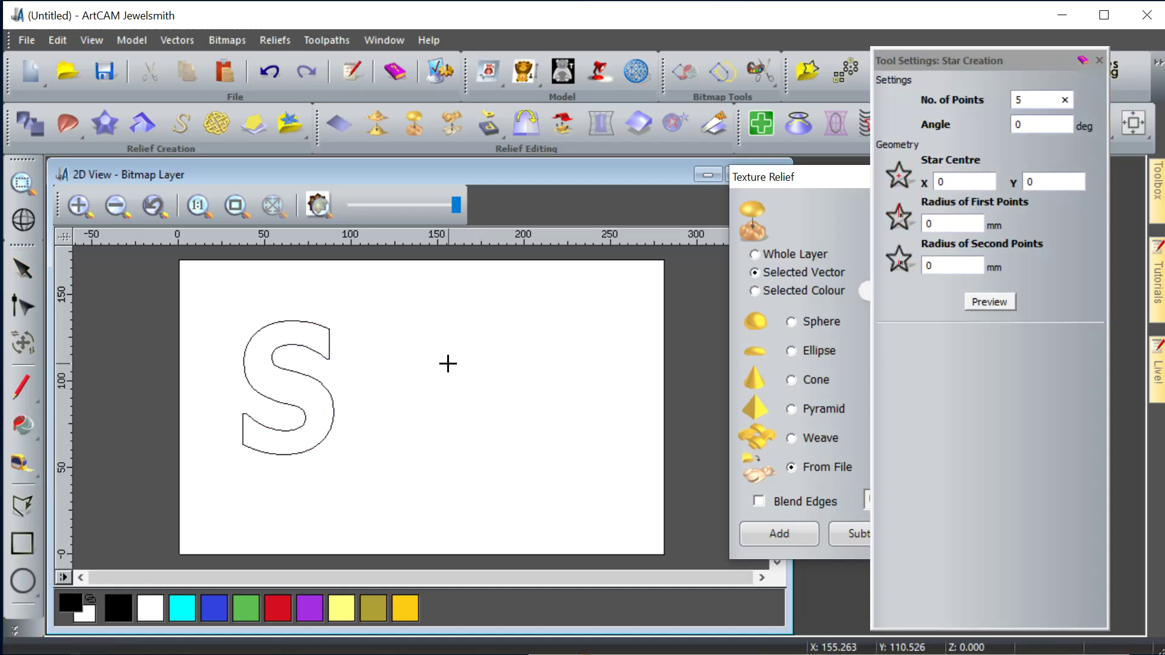
drag(447, 363, 475, 398)
click(458, 377)
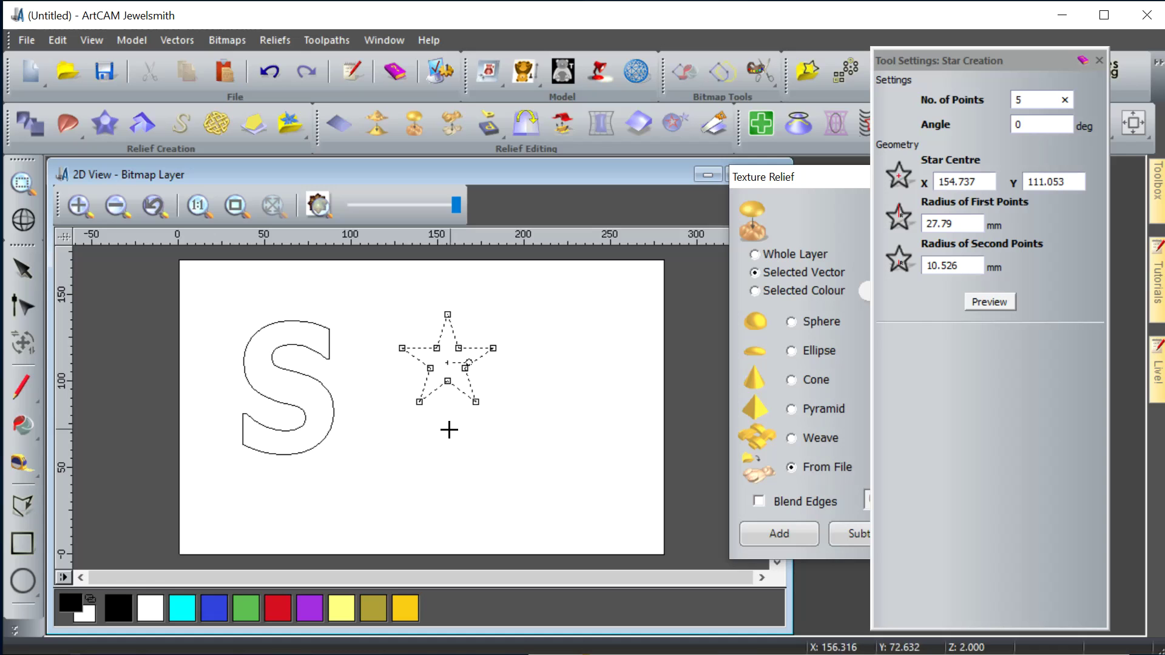
click(998, 303)
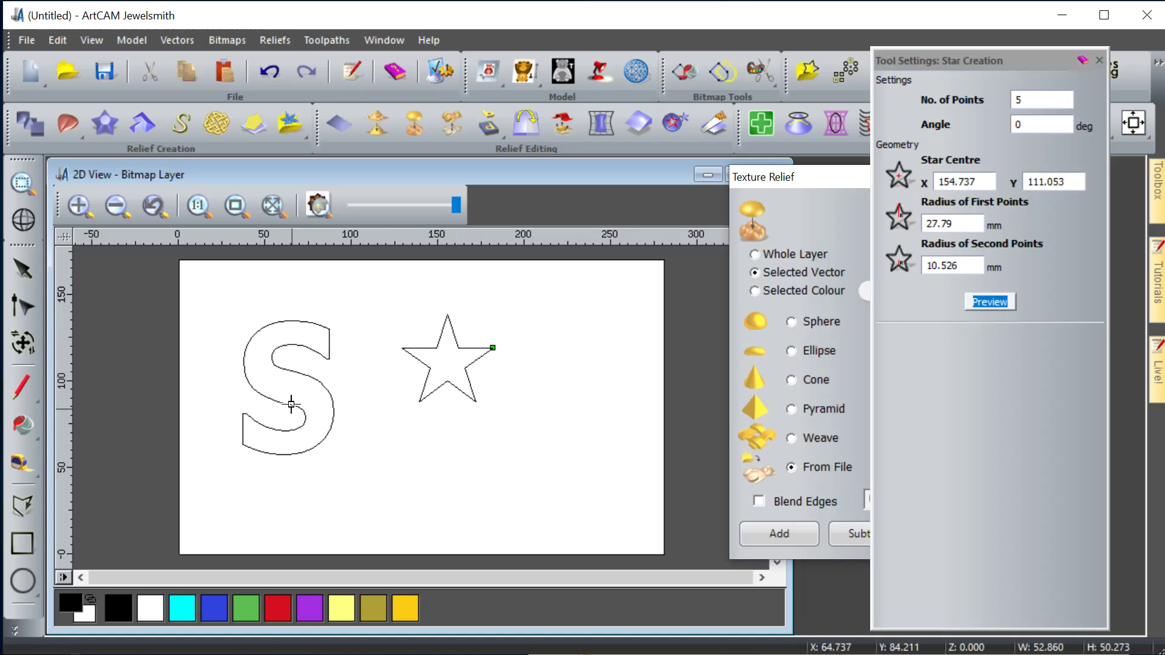
Step: Select the star vector and move it over the middle of the S outline
scroll(312, 383, up, 2)
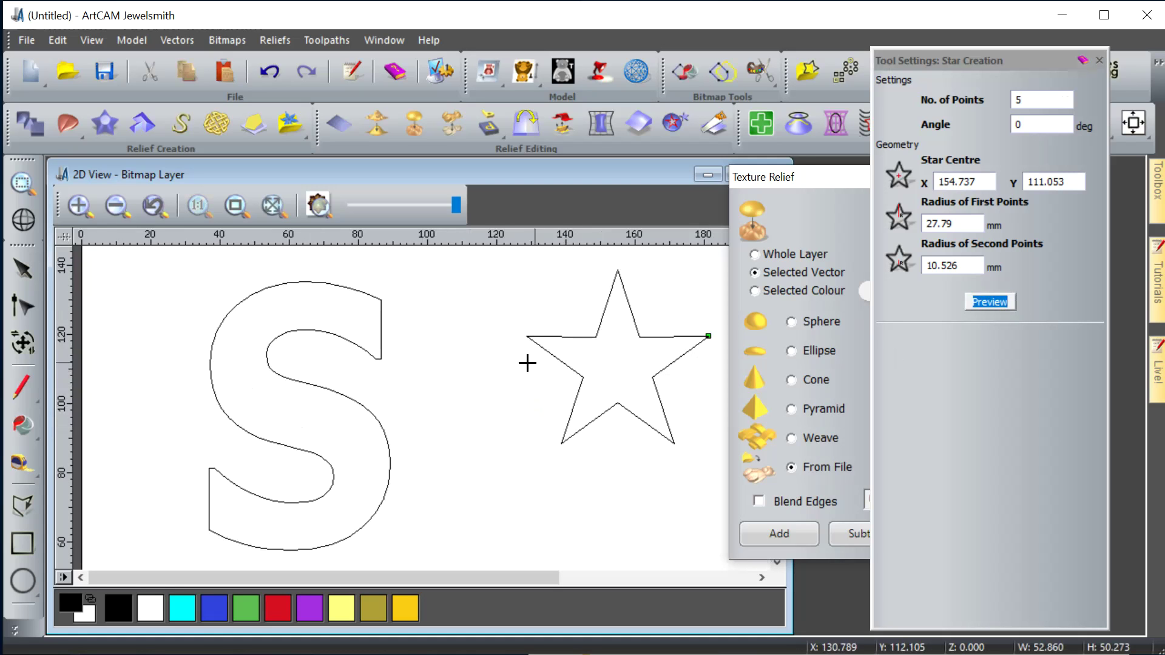
click(23, 269)
click(587, 359)
click(579, 336)
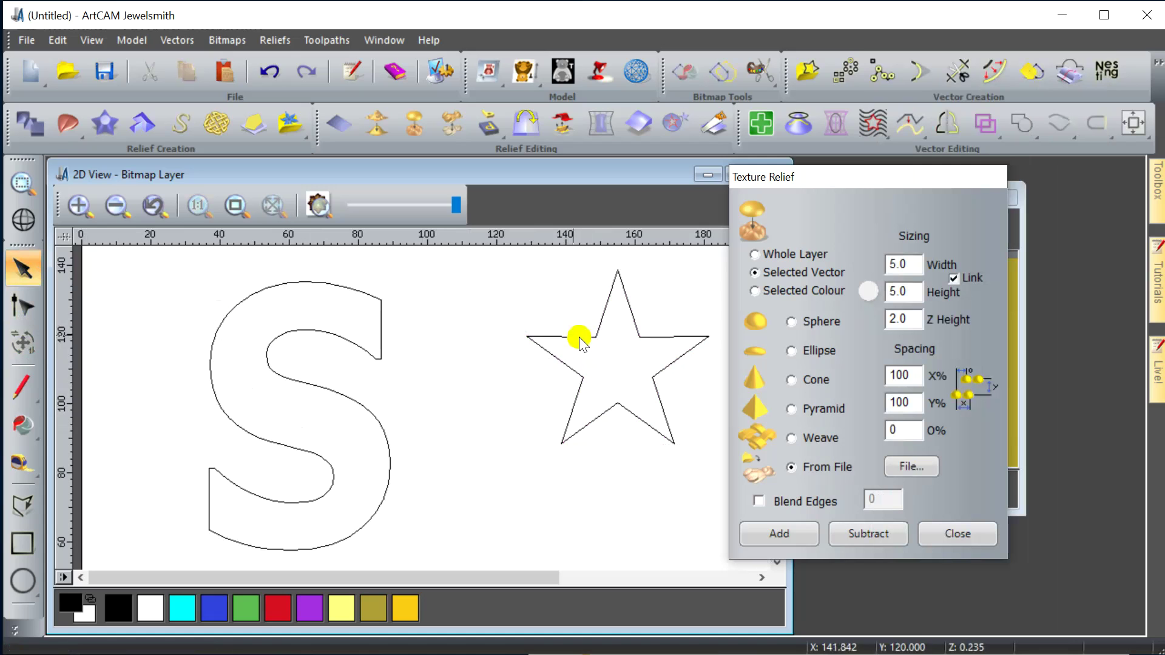
click(595, 336)
double_click(231, 488)
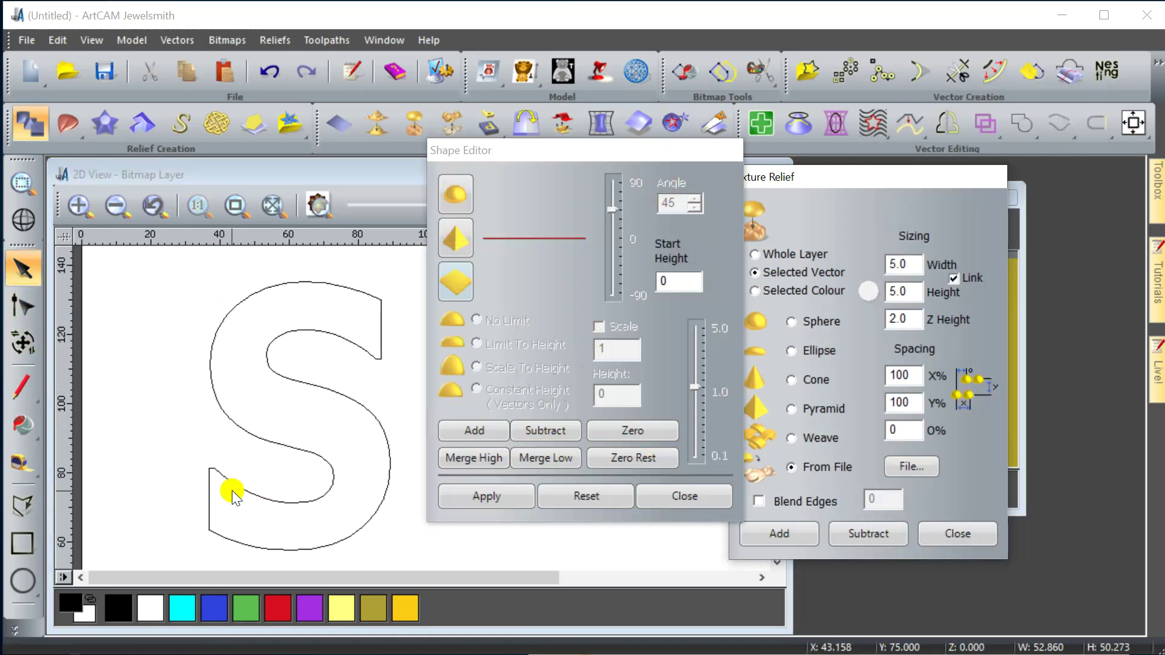
click(707, 499)
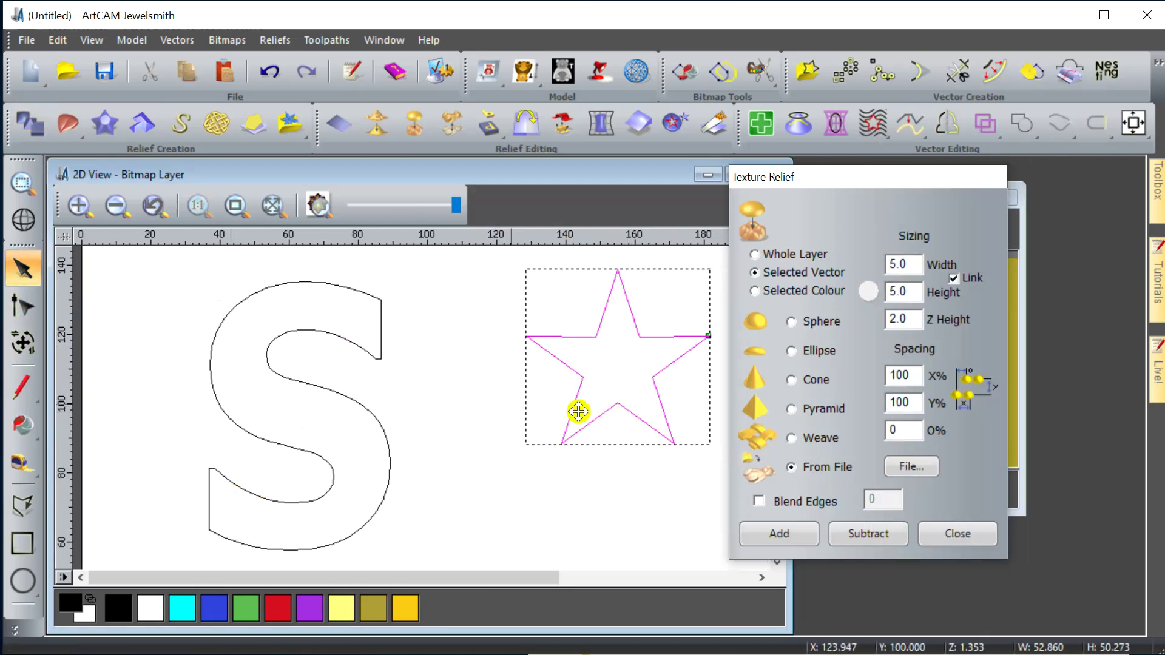
drag(335, 369, 320, 471)
Step: Resize the star to about 29 mm wide and 26 mm high, and reposition it over the middle of the S
click(22, 344)
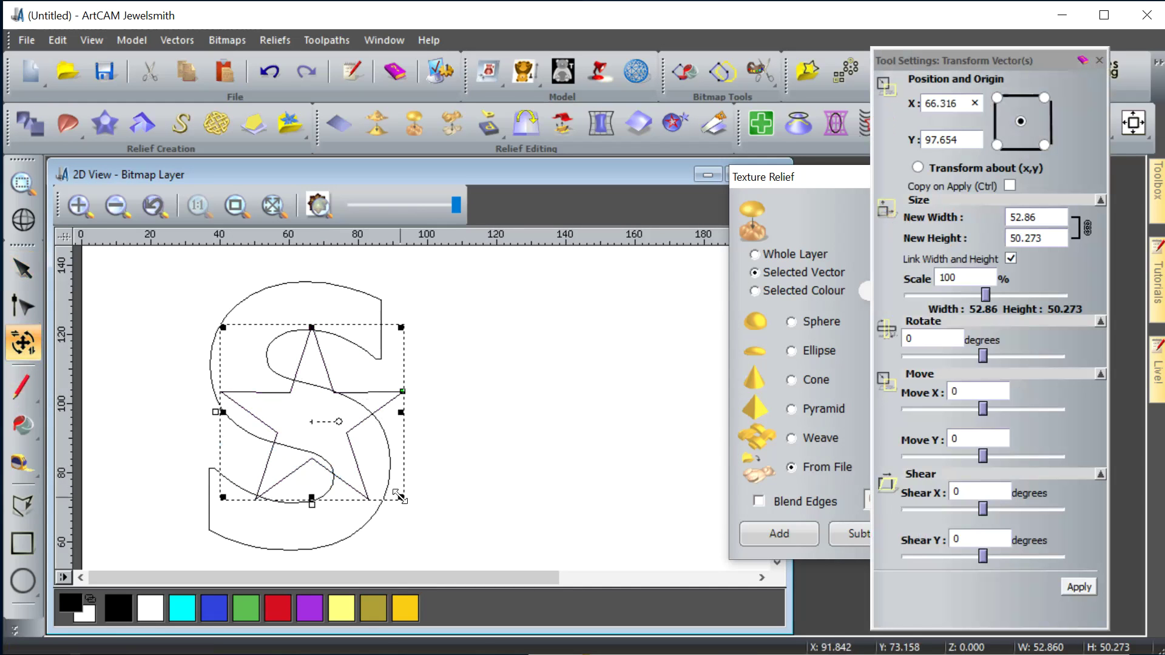
drag(341, 427, 319, 416)
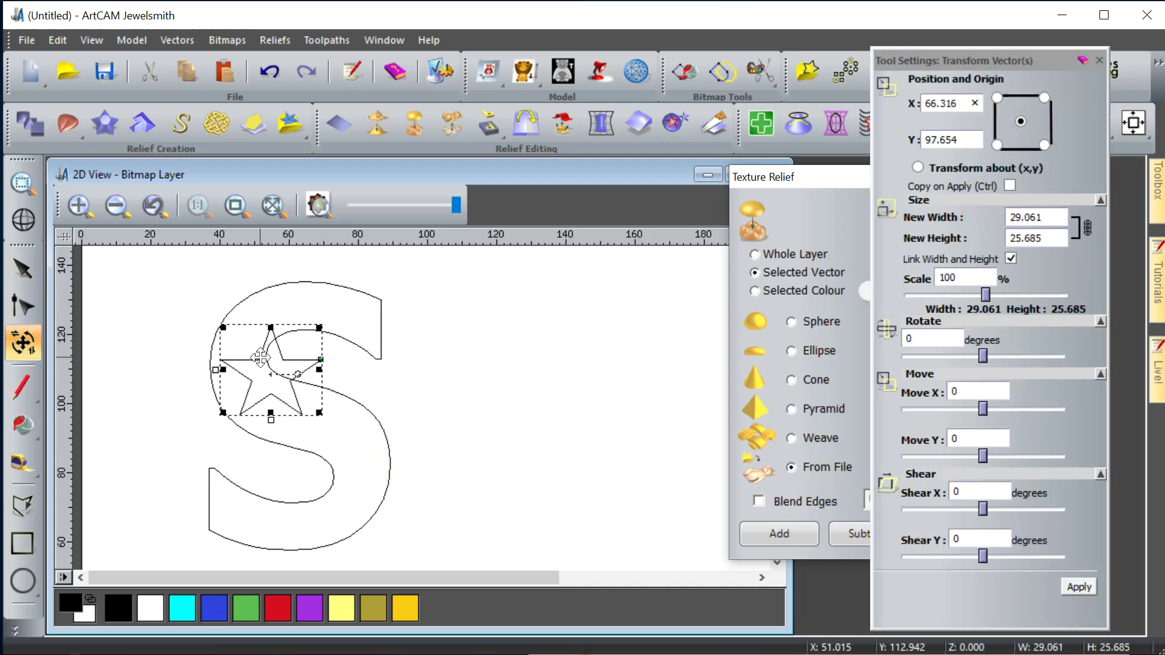
drag(270, 377, 275, 408)
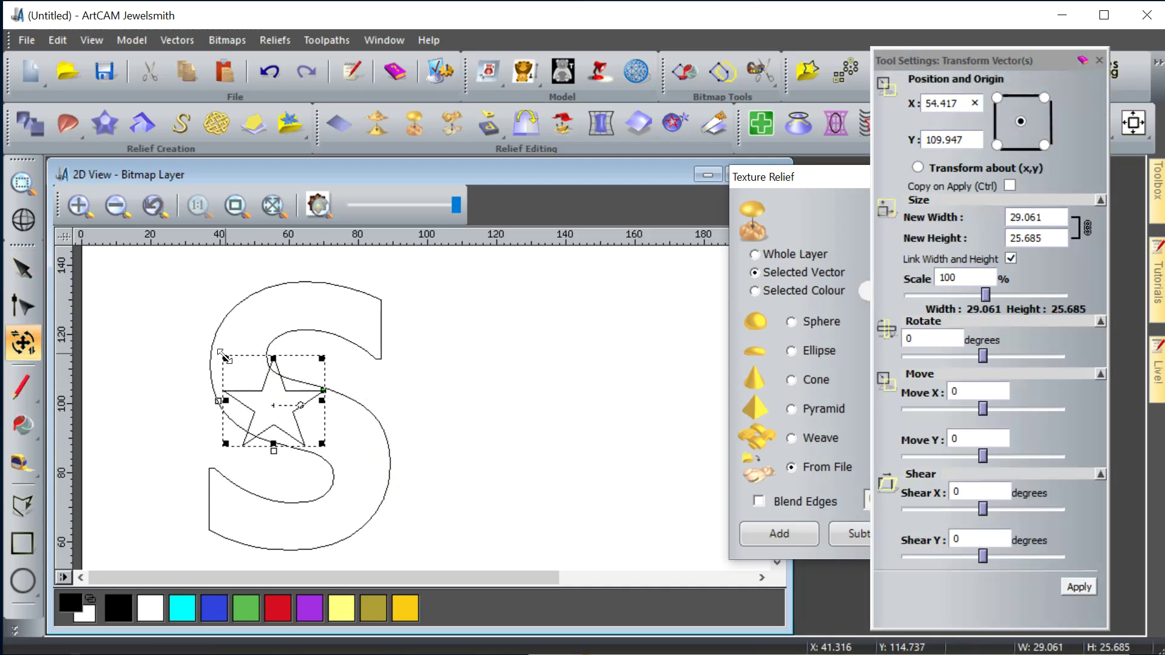
key(F12)
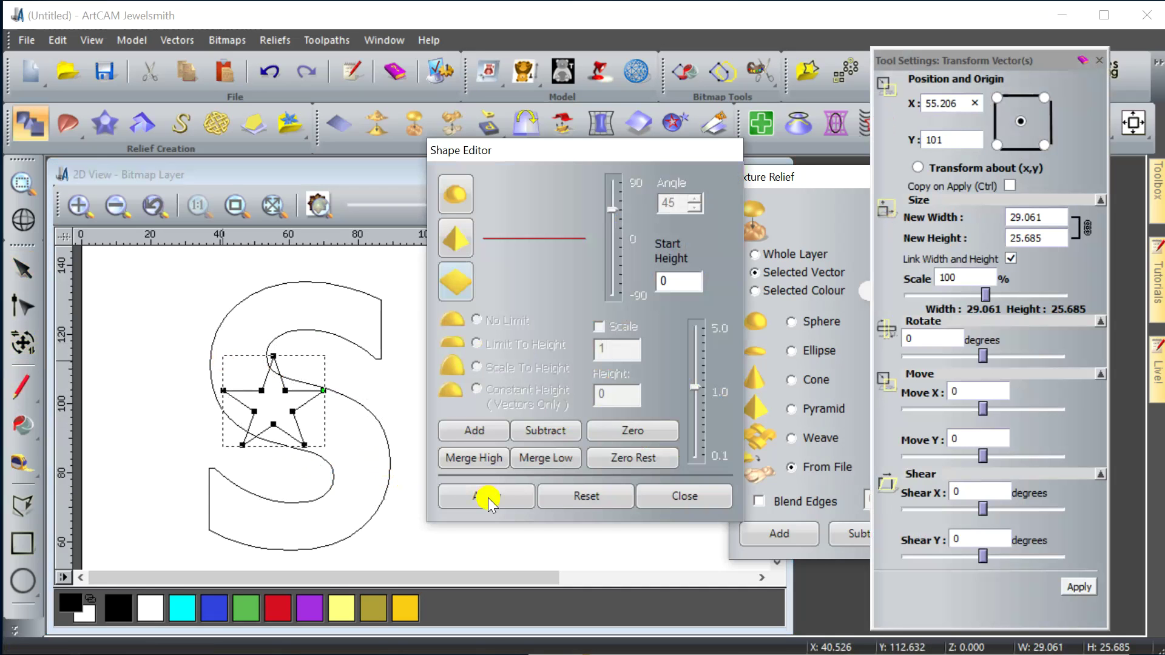
click(655, 496)
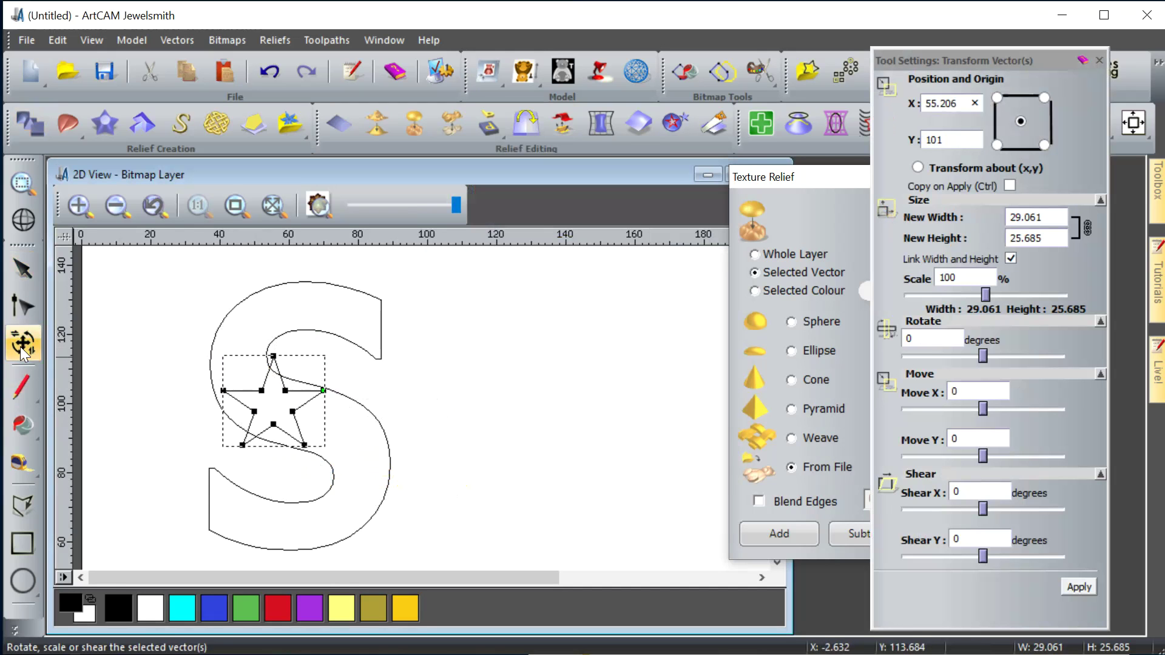
drag(279, 379, 332, 389)
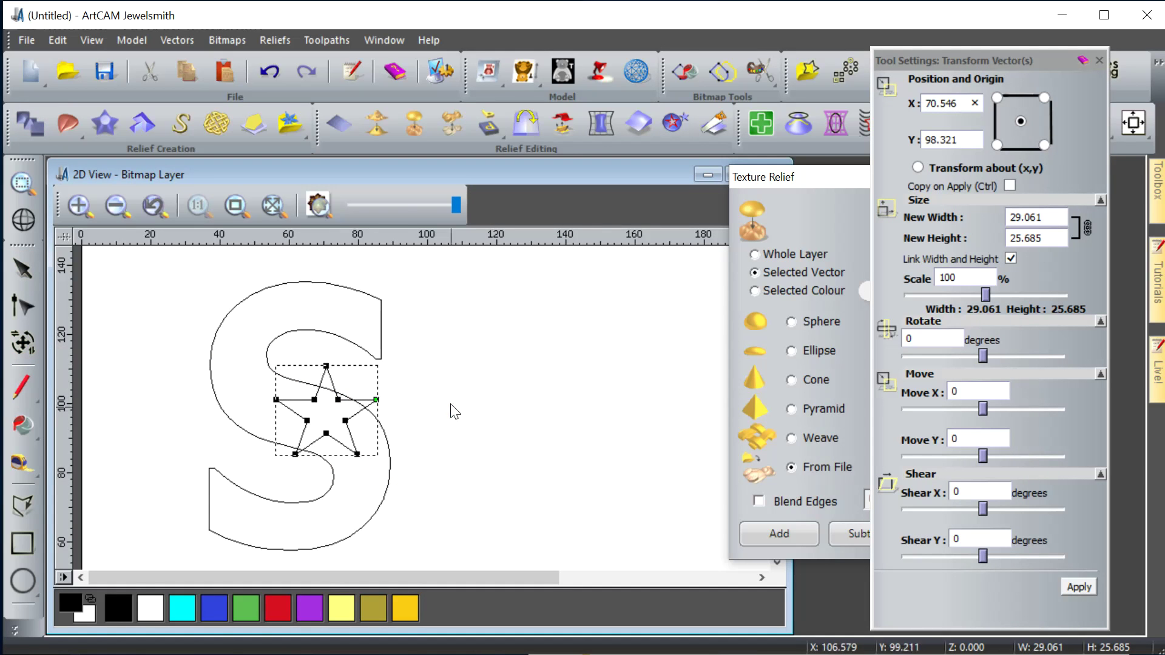
click(391, 409)
Step: Shrink the star further to about 18 by 14 mm so it roughly matches the stroke width of the S
click(33, 303)
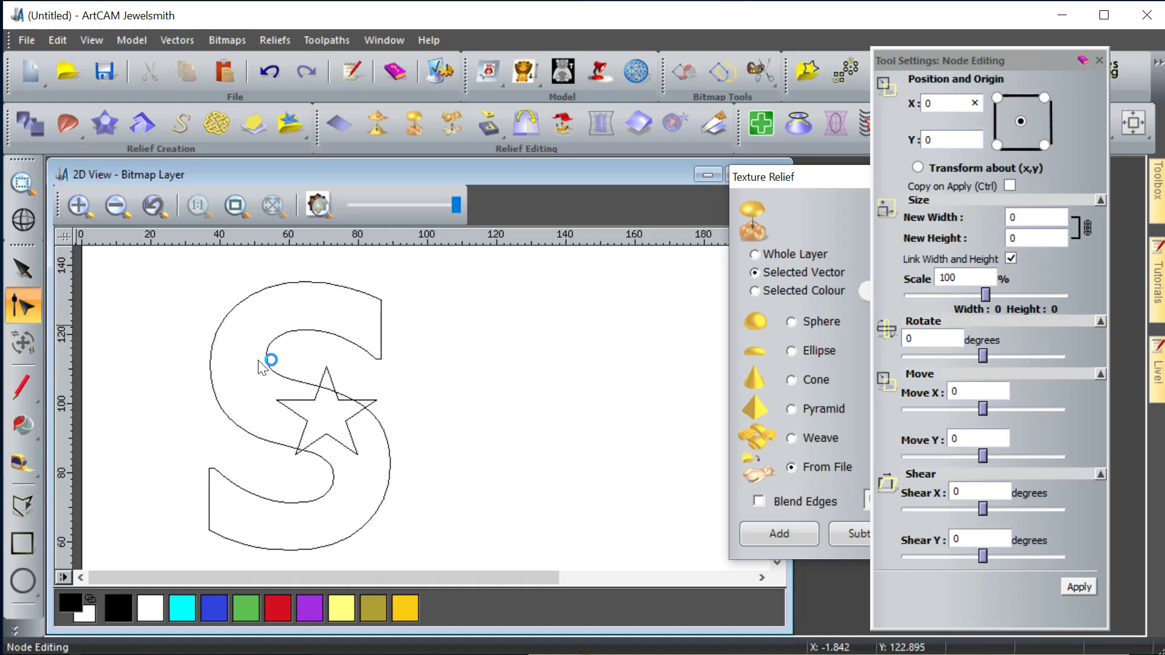
click(314, 401)
drag(313, 402, 346, 408)
click(23, 342)
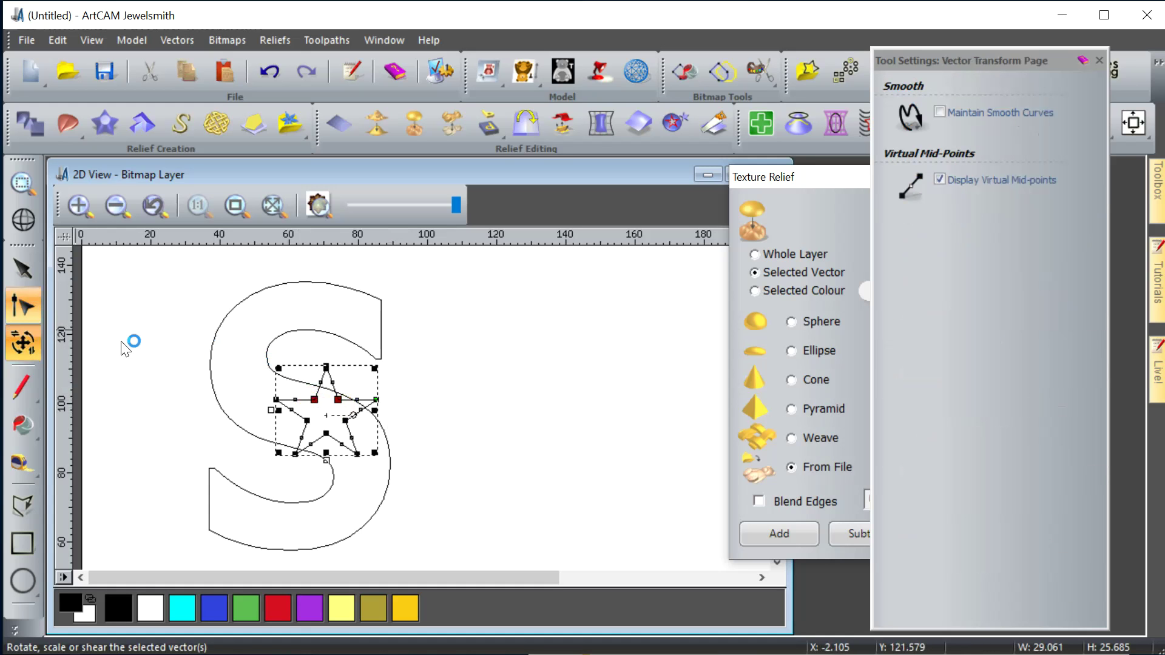
drag(278, 368, 345, 432)
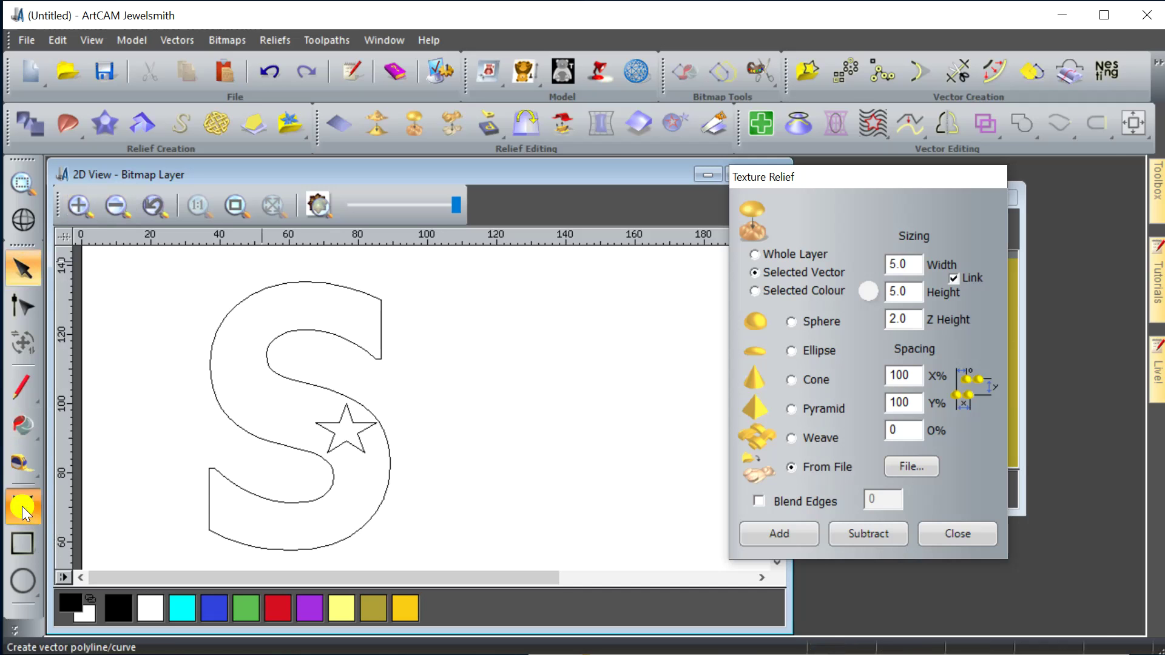
Step: Draw an open polyline along the centre of the S stroke, from its upper end to its lower end
click(22, 506)
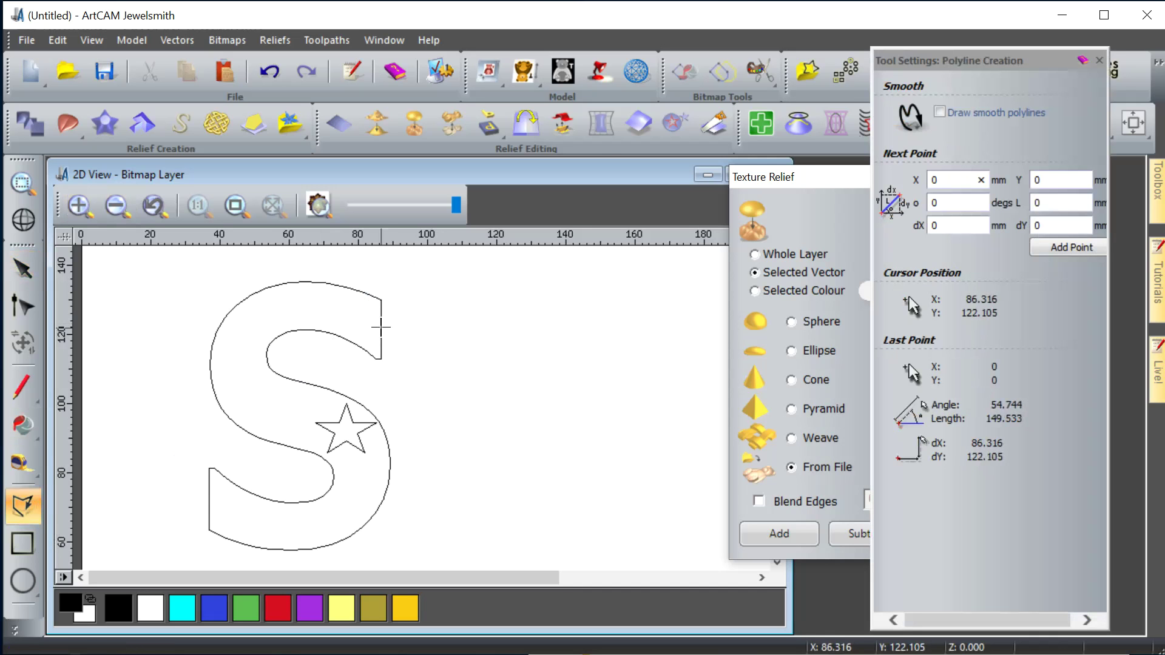
click(381, 328)
click(335, 308)
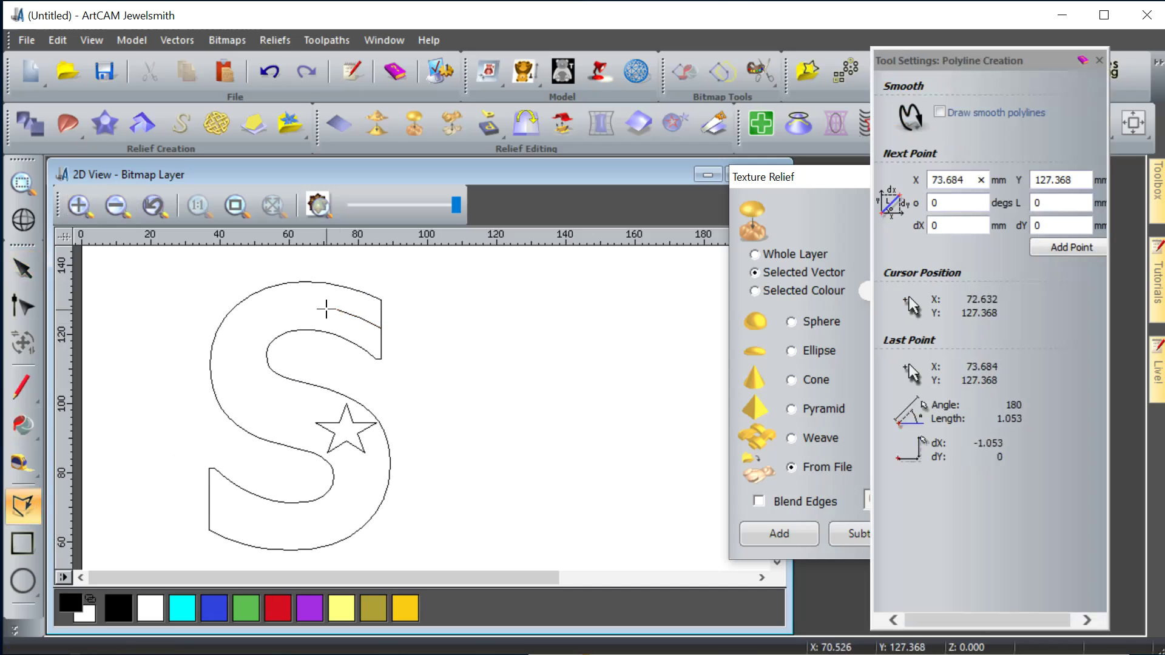
click(313, 309)
click(282, 310)
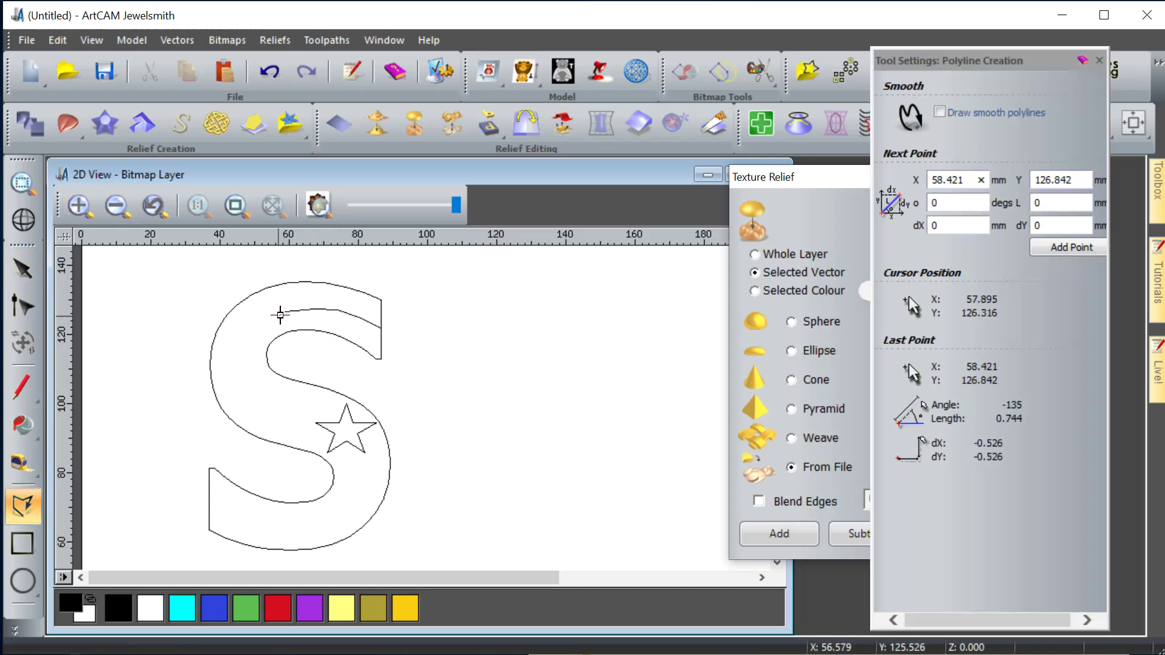
click(263, 325)
click(249, 347)
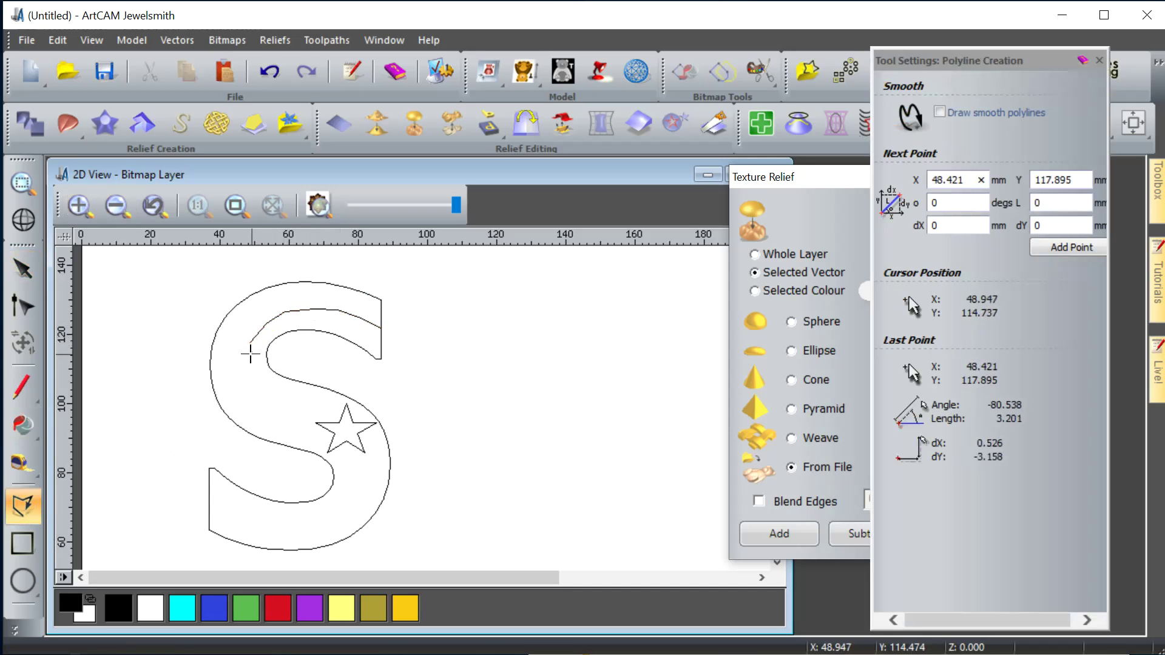
click(246, 367)
click(256, 388)
click(264, 401)
click(277, 410)
click(298, 418)
click(330, 427)
click(345, 446)
click(357, 466)
click(354, 489)
click(342, 513)
click(319, 520)
click(294, 528)
click(267, 528)
click(244, 519)
click(233, 515)
click(216, 507)
key(Escape)
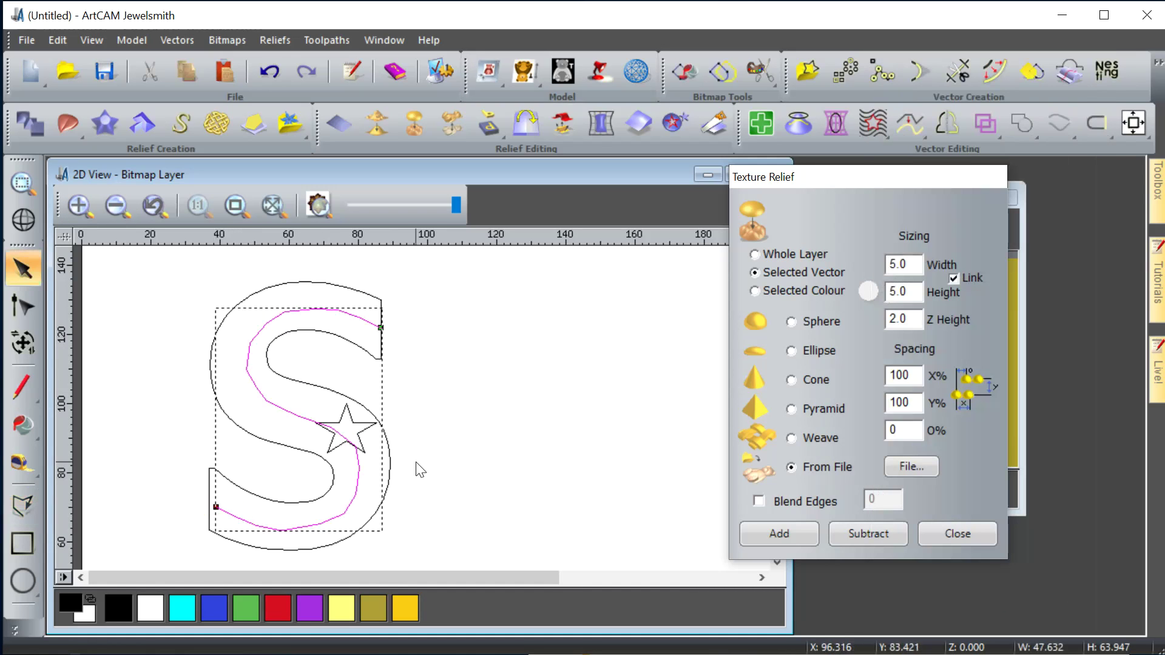
Step: Move the small star off the S into the empty area beside it, and close the Texture Relief tool
click(484, 432)
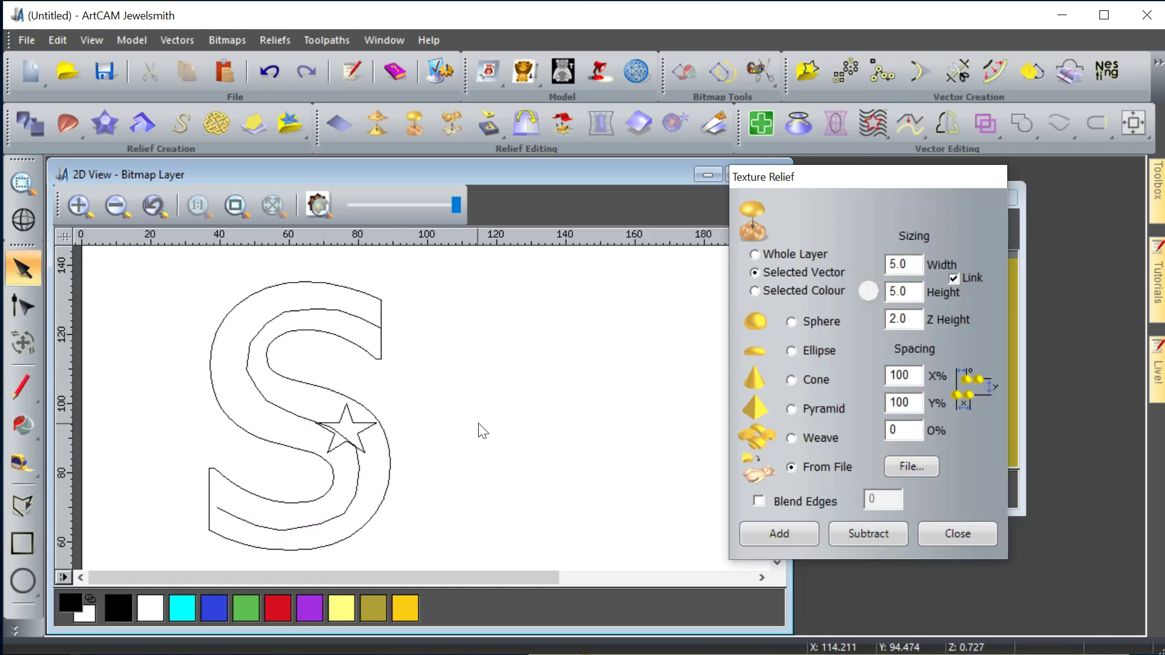
click(346, 416)
drag(344, 408, 478, 354)
click(428, 443)
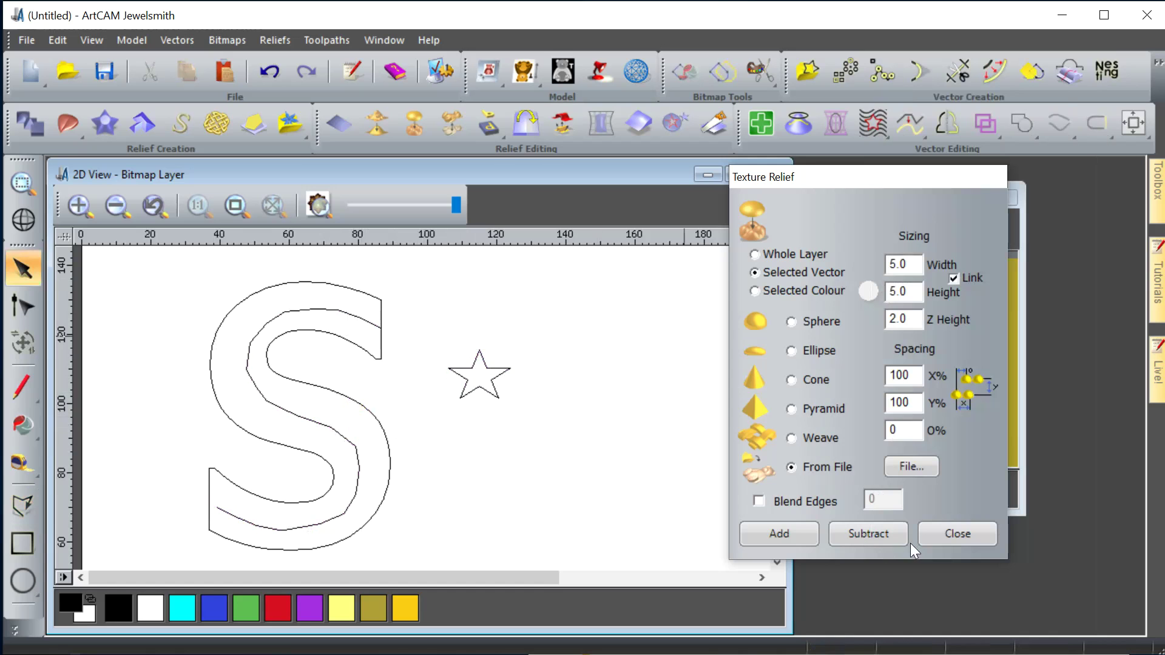
click(947, 534)
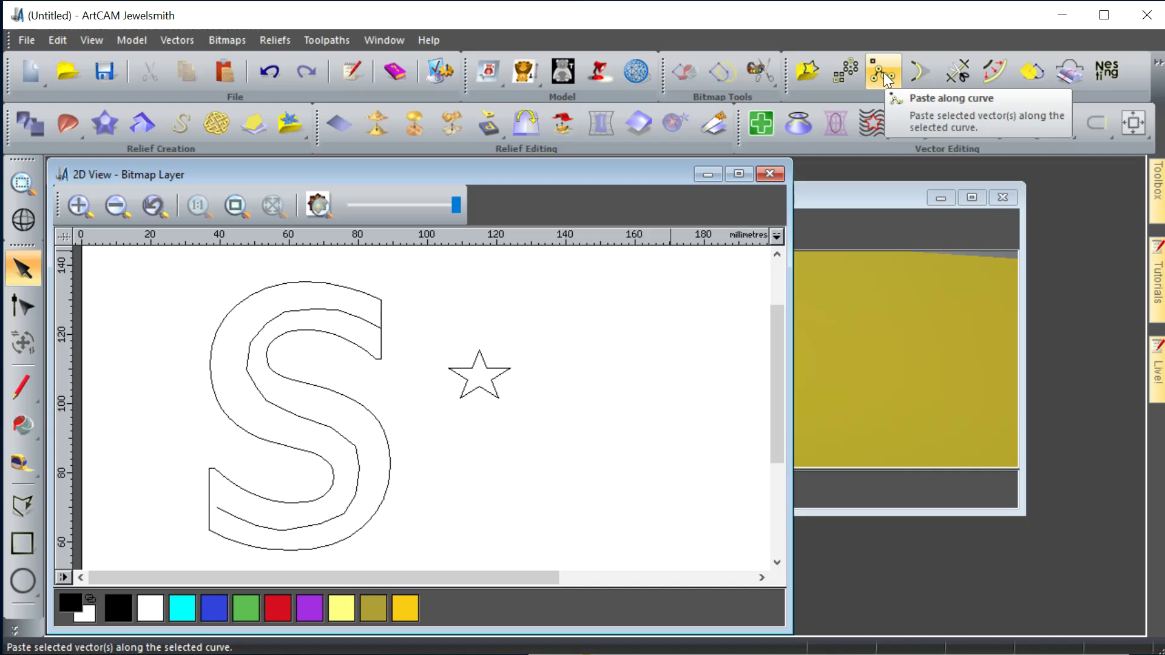
Step: Paste 9 copies of the star along the centre polyline of the S using Paste Along a Curve, and deselect the vectors
click(173, 42)
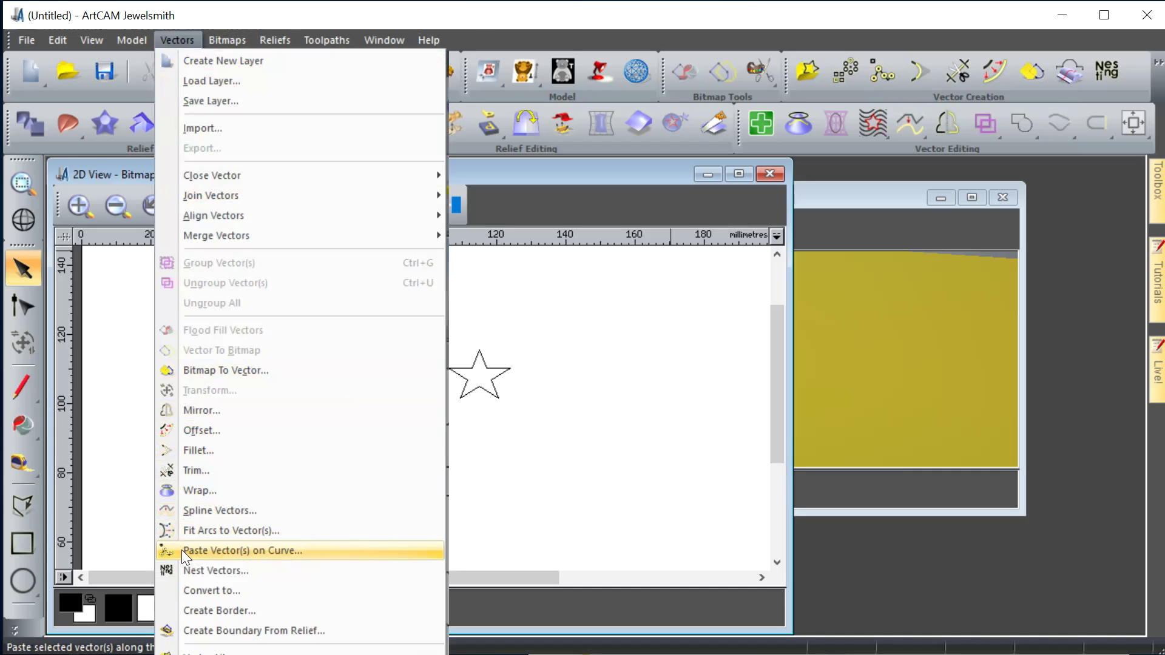
click(252, 551)
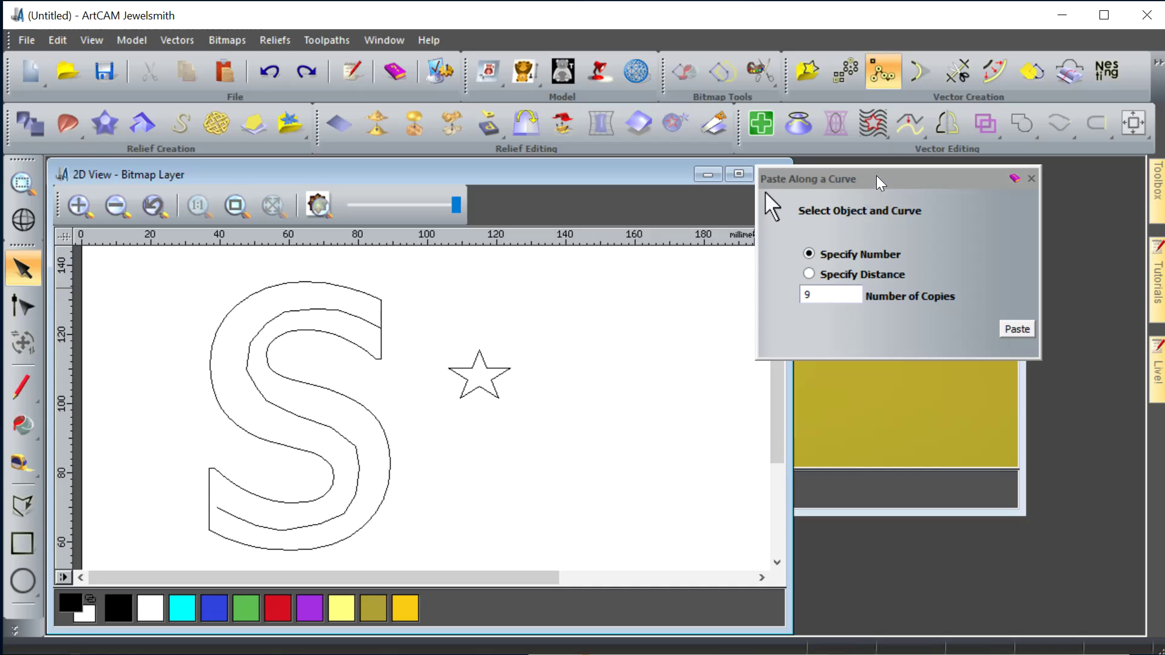
double_click(480, 376)
click(689, 497)
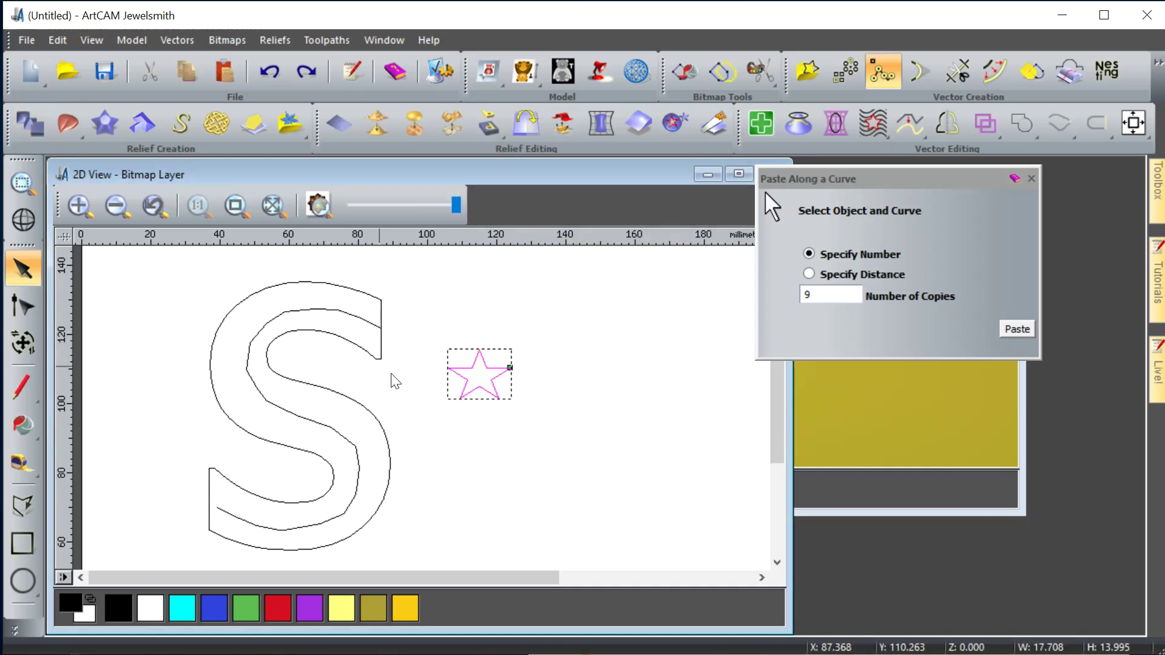
shift+click(352, 321)
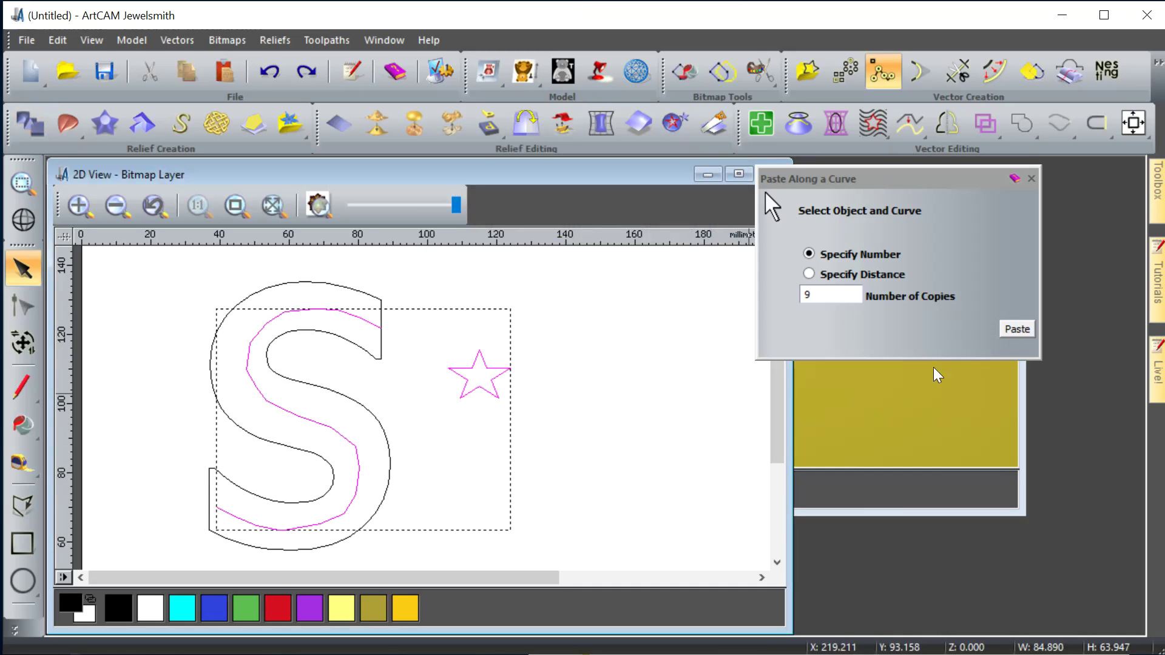
click(1012, 335)
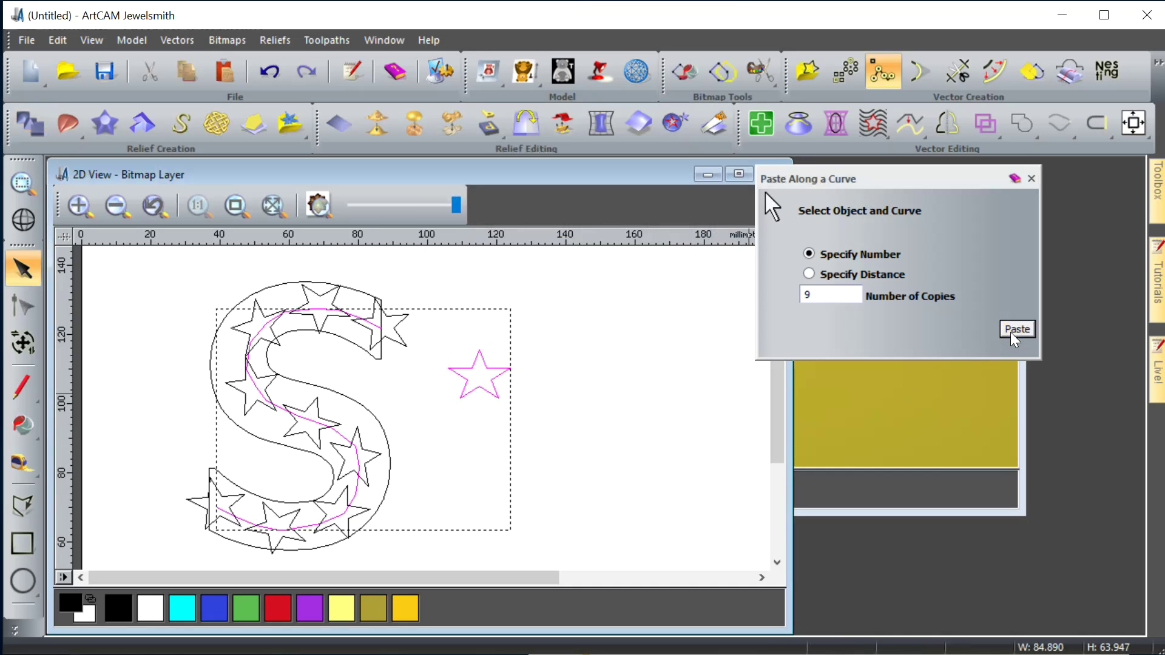
click(697, 439)
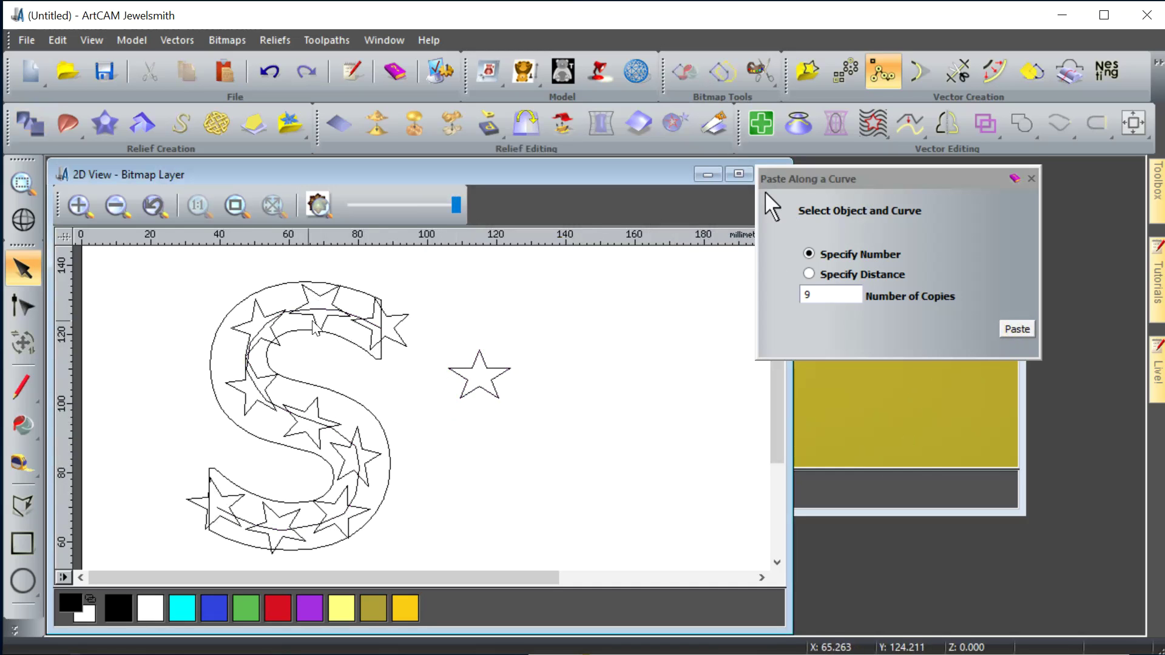
Step: Close the Paste Along a Curve tool and delete the guide polyline inside the S
click(1031, 181)
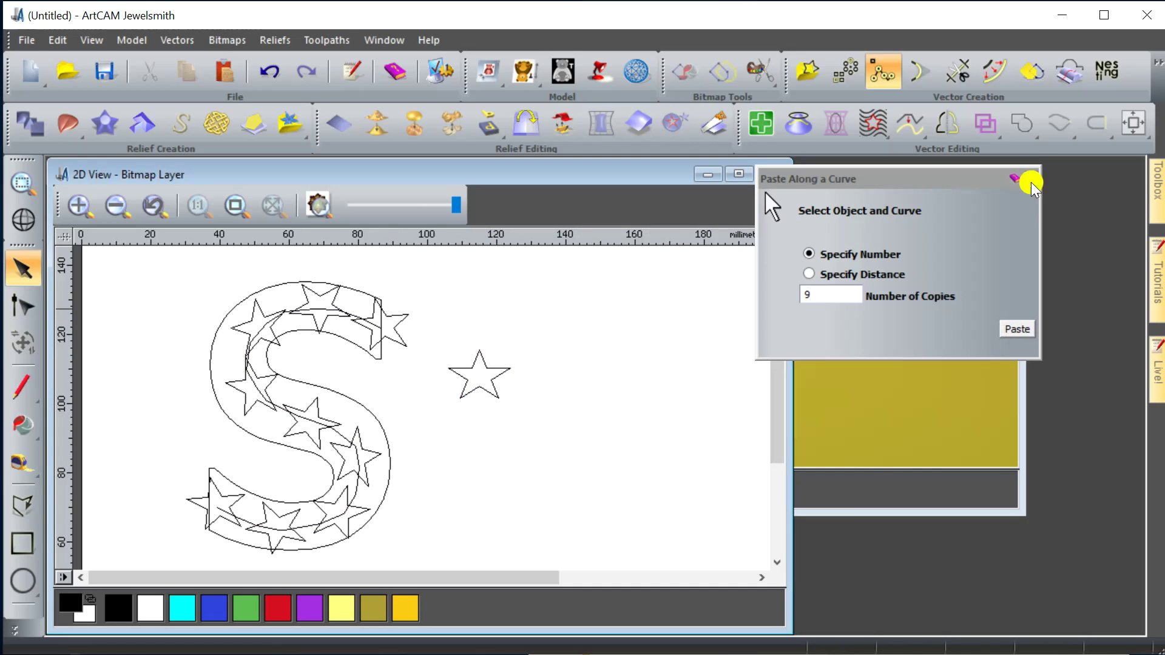
click(356, 488)
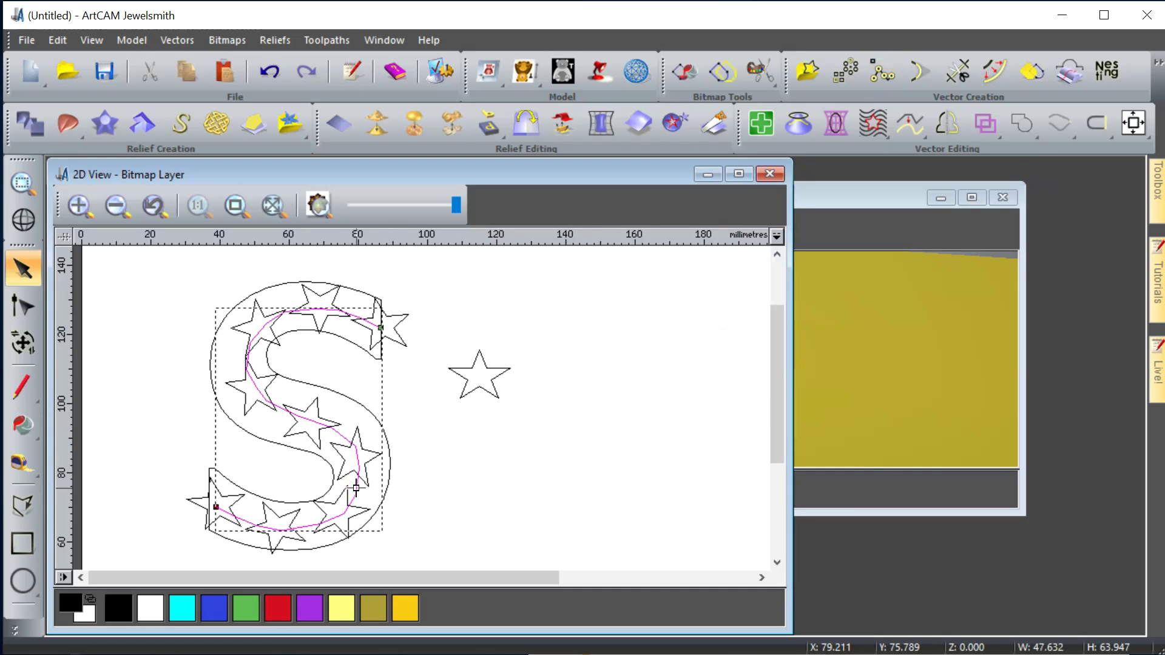
key(Delete)
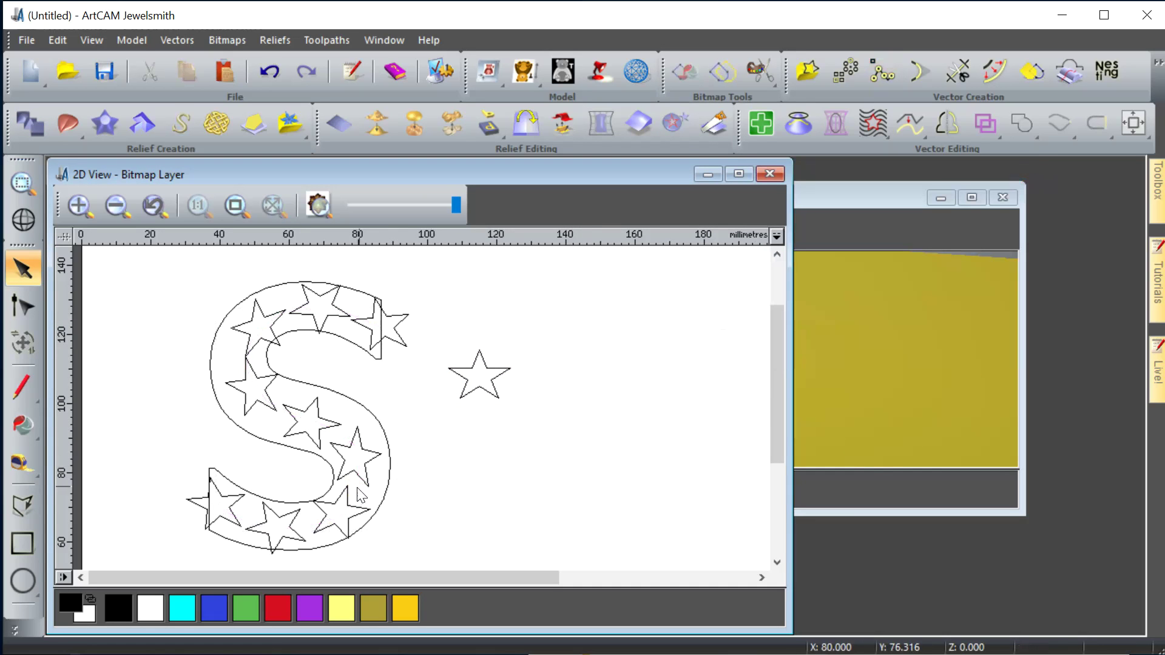
Step: Add a round relief with a 45° angle, start height 0 and no height limit to the S outline, and close the Shape Editor
click(375, 358)
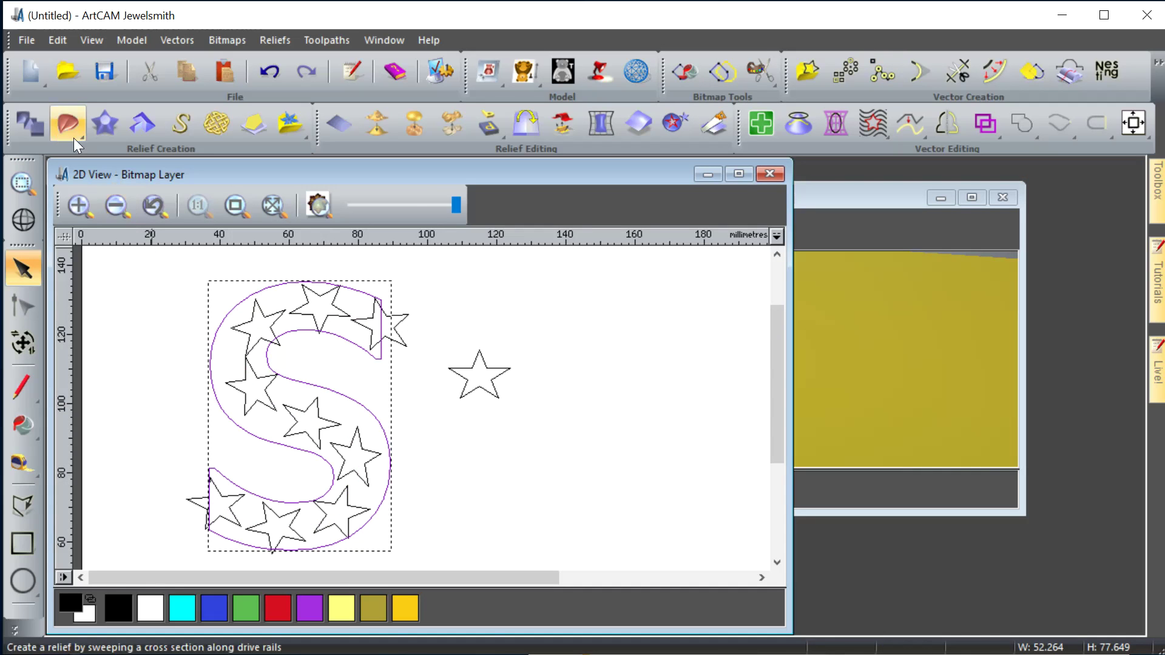
click(37, 124)
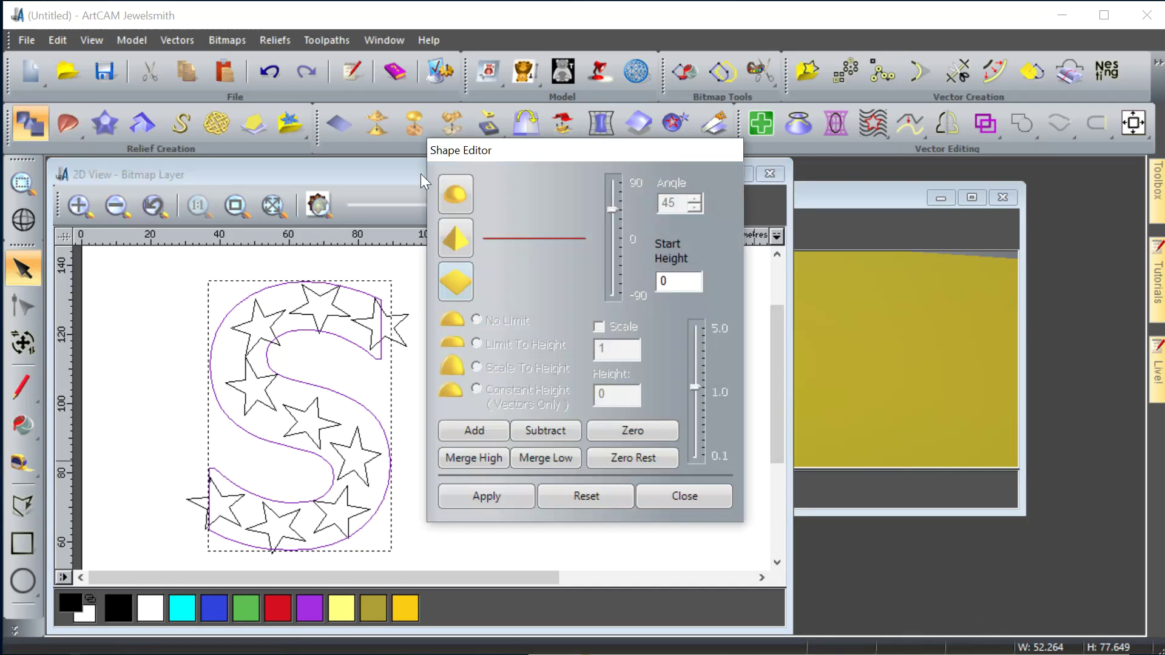
click(471, 207)
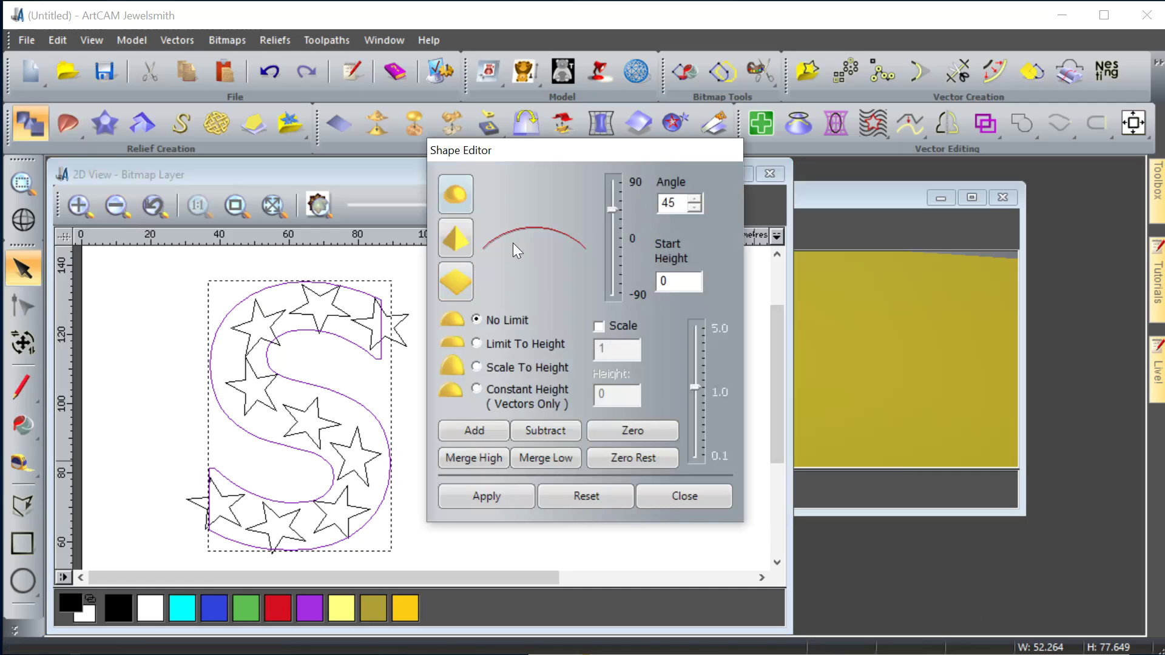
click(479, 432)
click(504, 494)
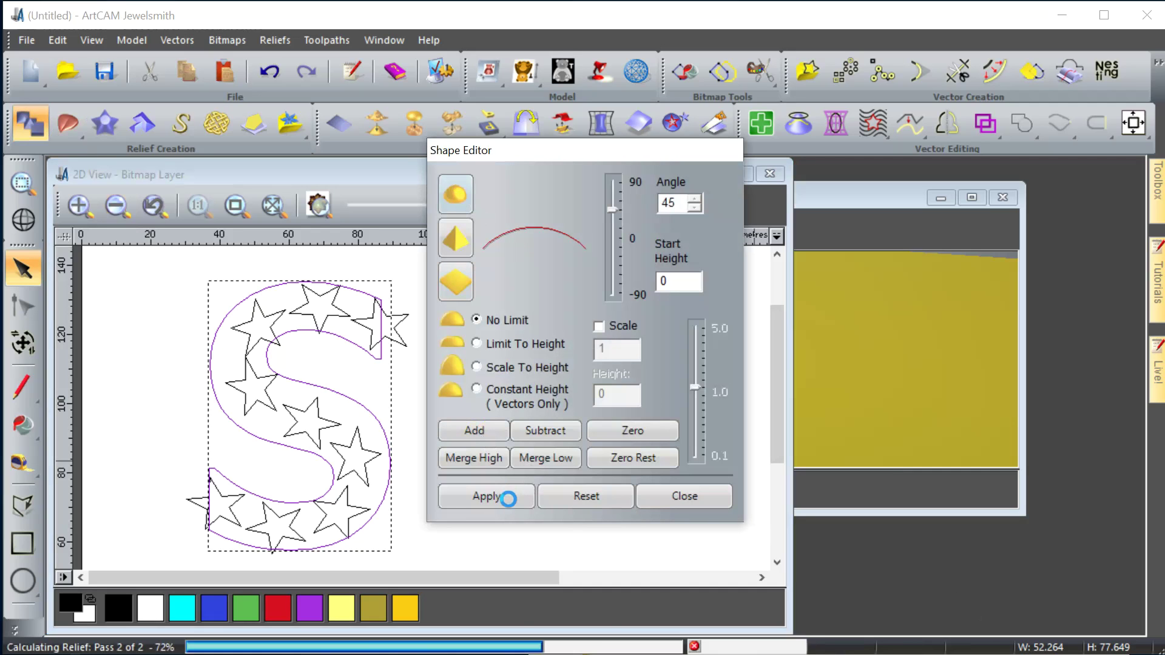
click(697, 496)
Step: Create a flat relief with a start height of 3 from the nine stars along the S, and close the Shape Editor
drag(444, 283, 162, 555)
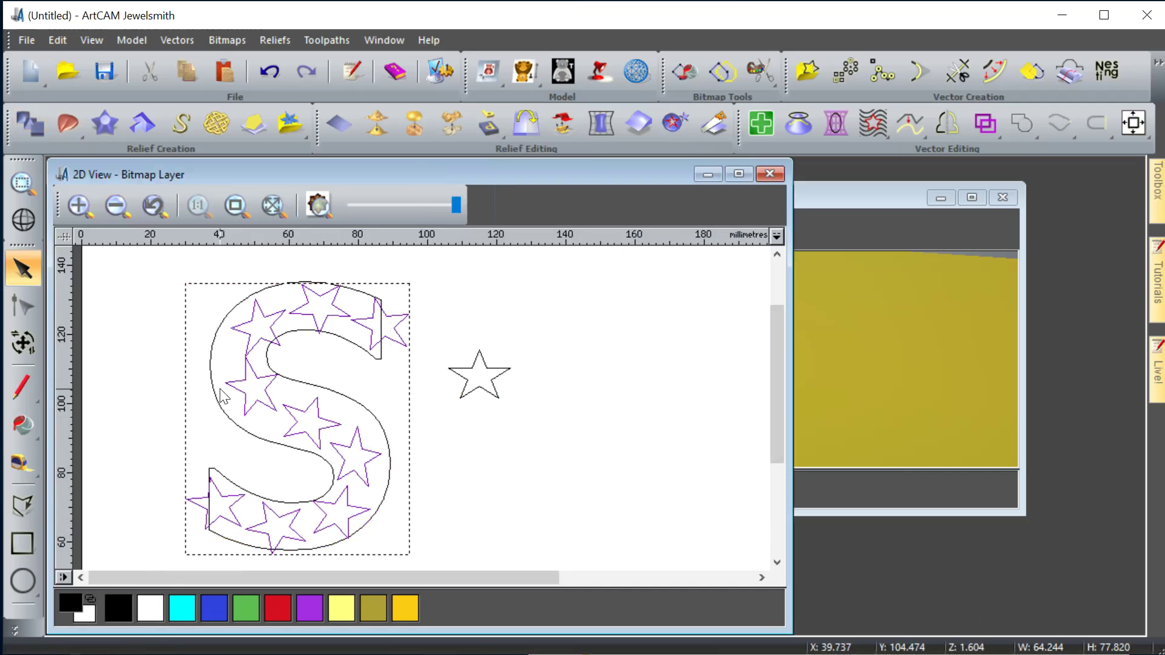
click(30, 123)
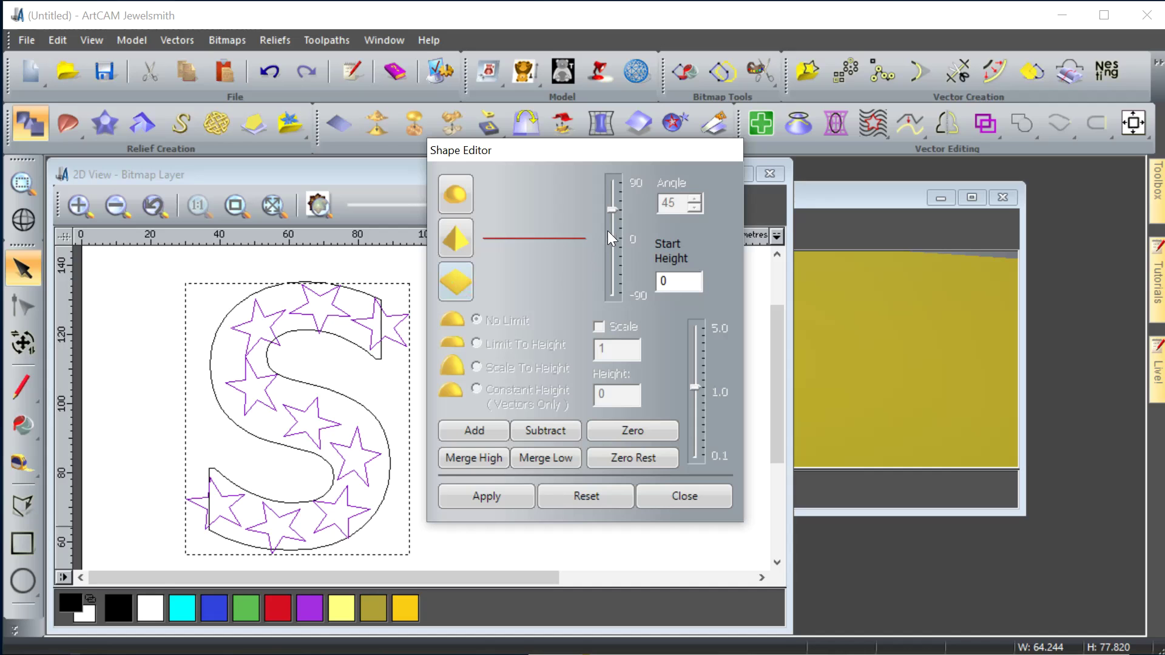
double_click(676, 280)
text(3)
click(852, 373)
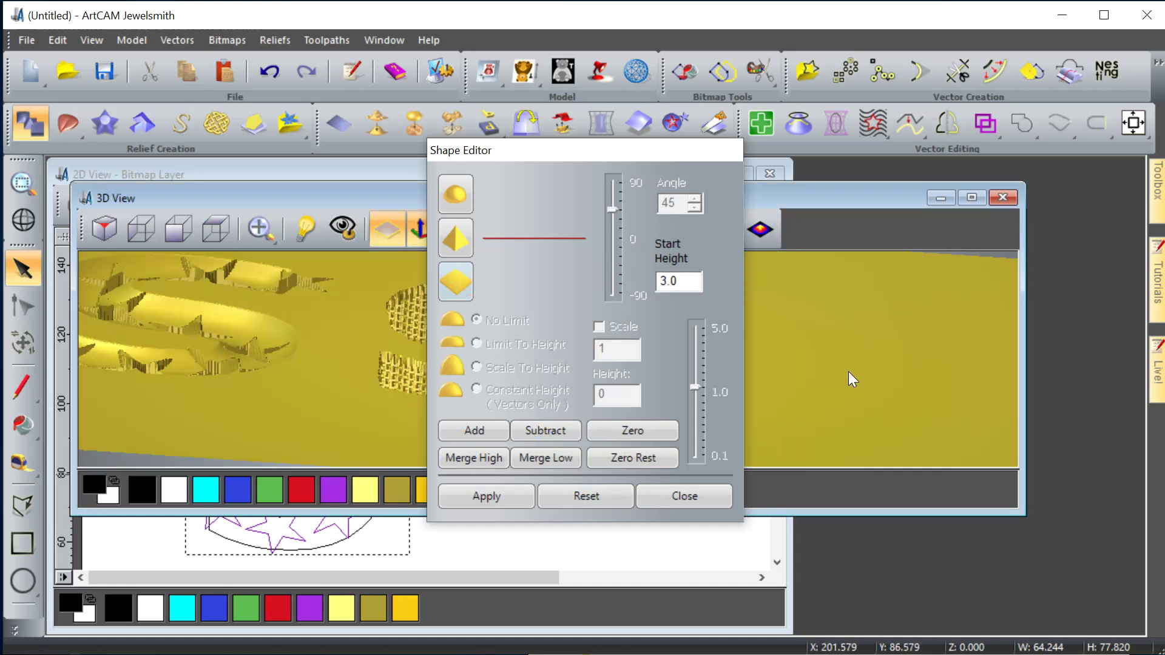
click(693, 496)
Step: Examine the star-decorated S and the textured S in the 3D view, first from above and close up, then at an angle
click(220, 227)
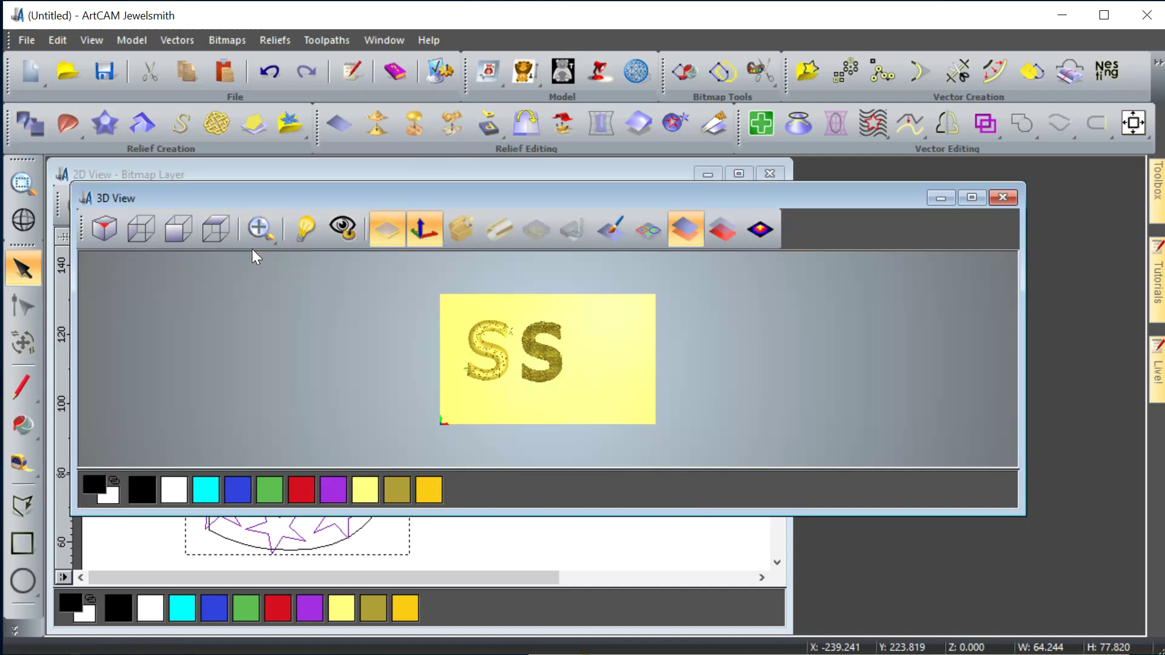
scroll(479, 319, up, 5)
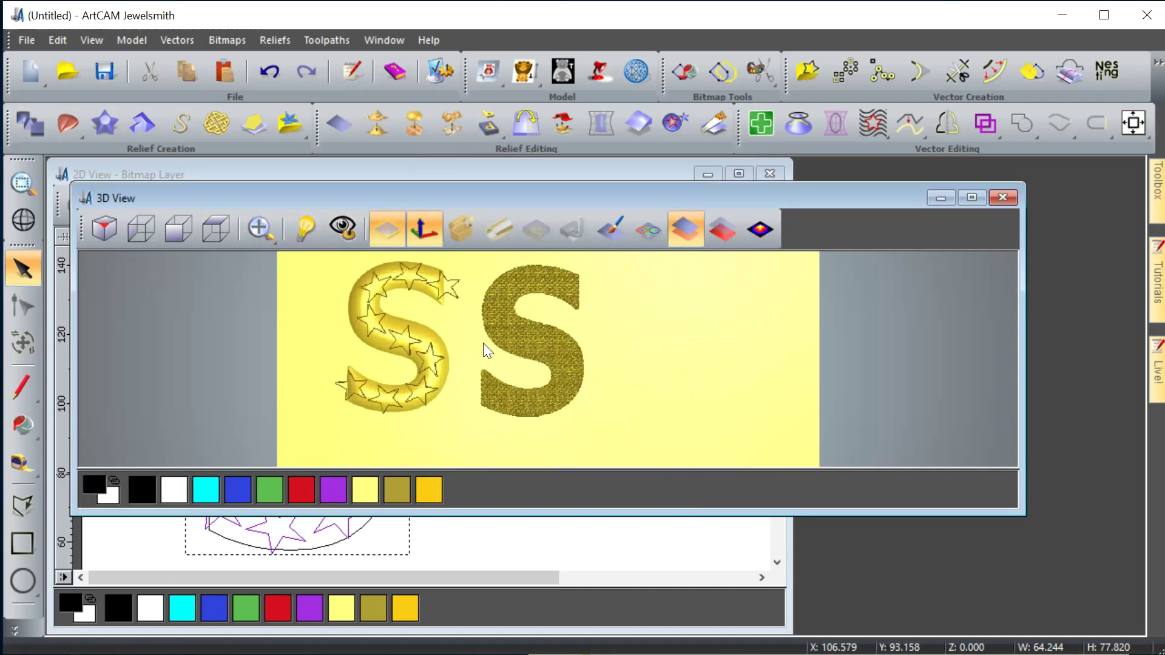
click(647, 231)
click(647, 231)
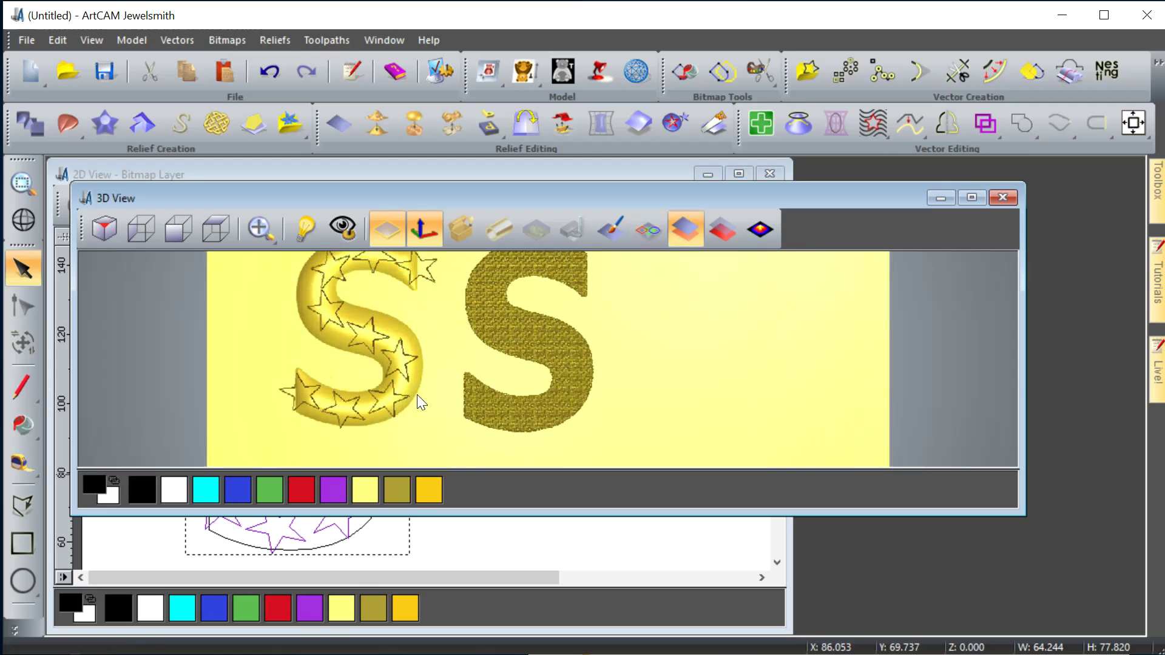
drag(399, 402, 496, 326)
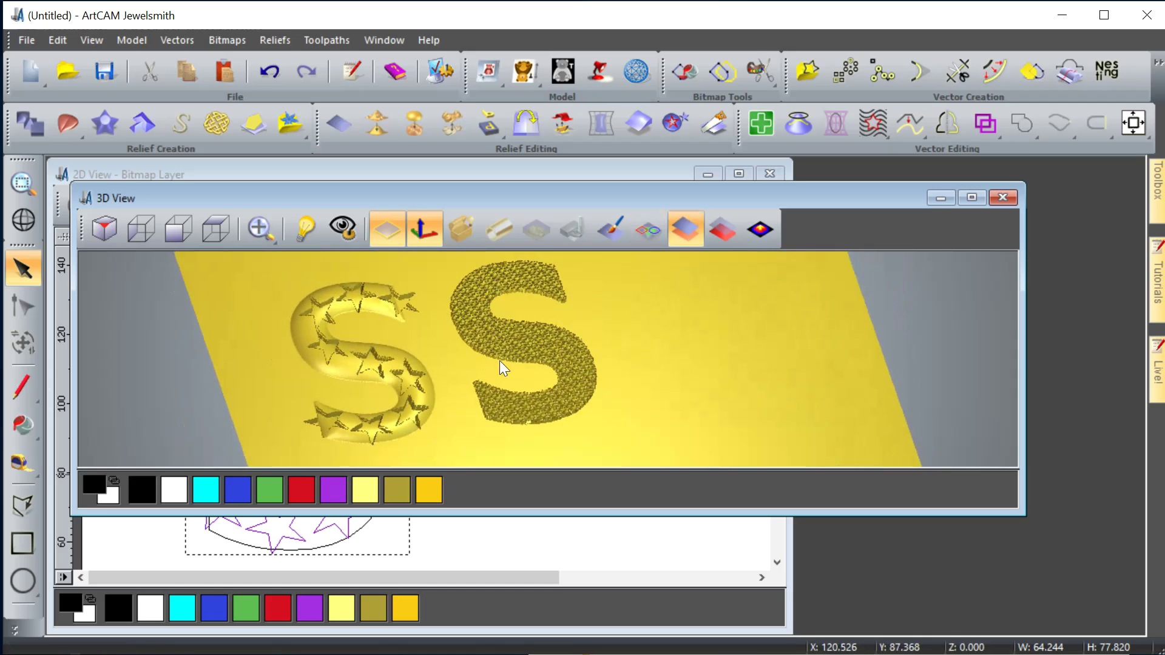